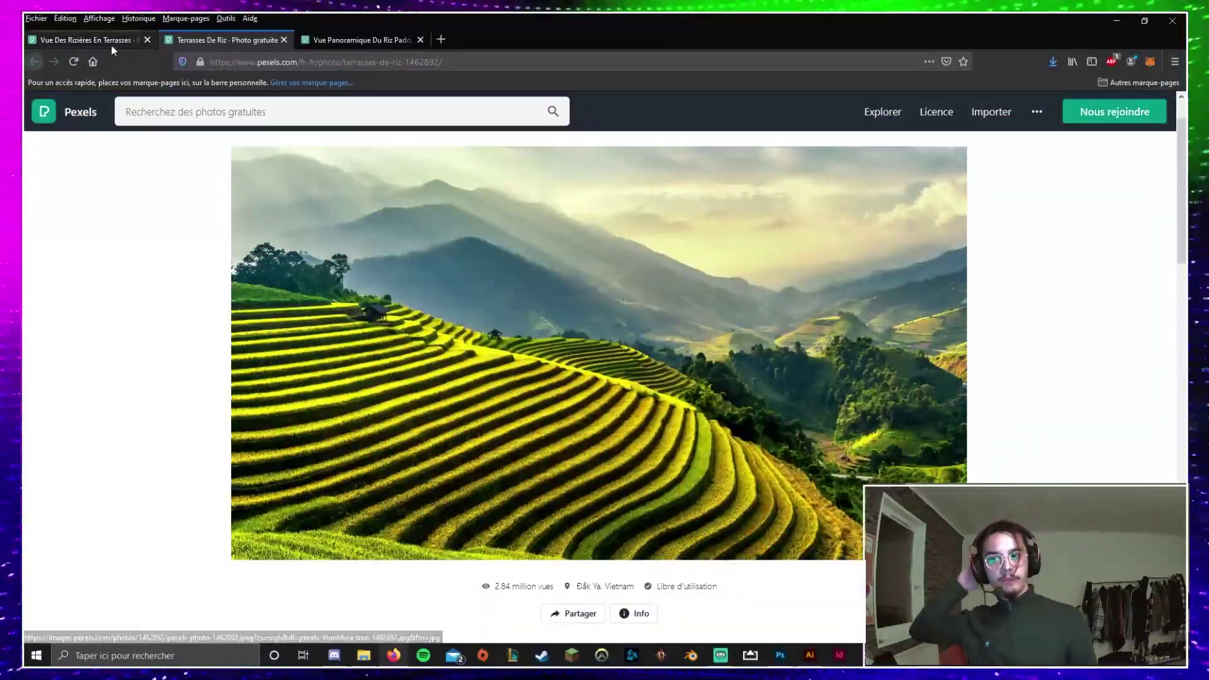
Look over the three rice-terrace photos on Pexels and the white shapes in Illustrator's shapes.ai
click(111, 43)
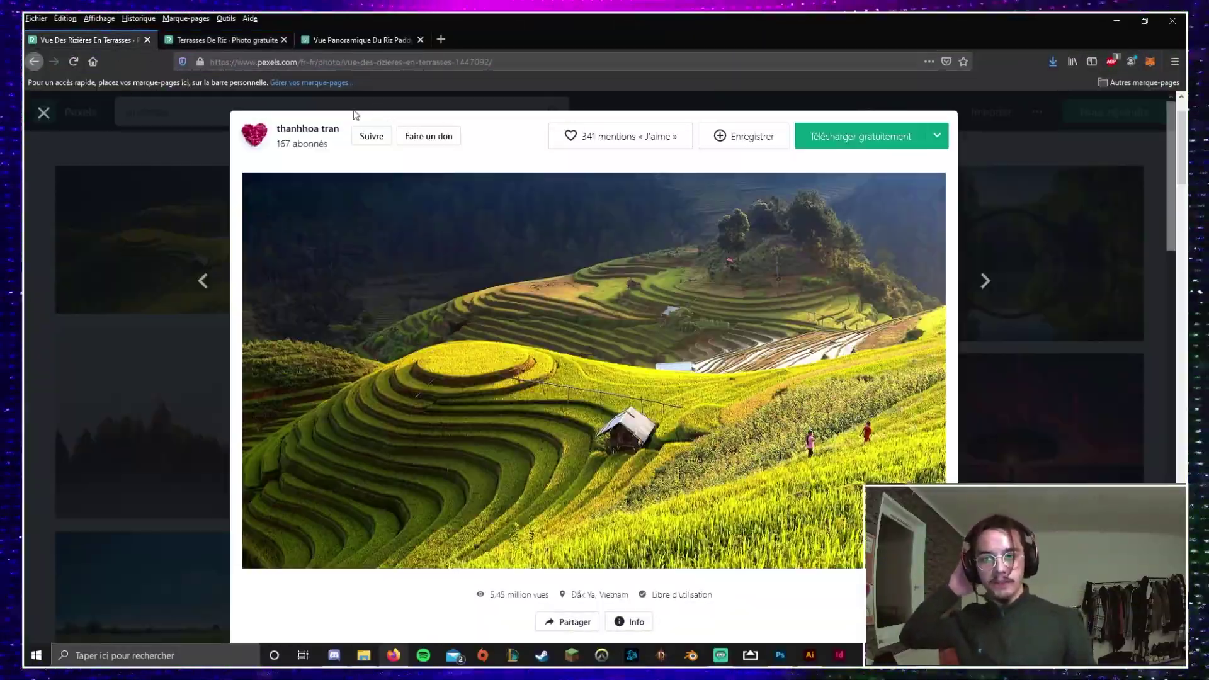
click(240, 43)
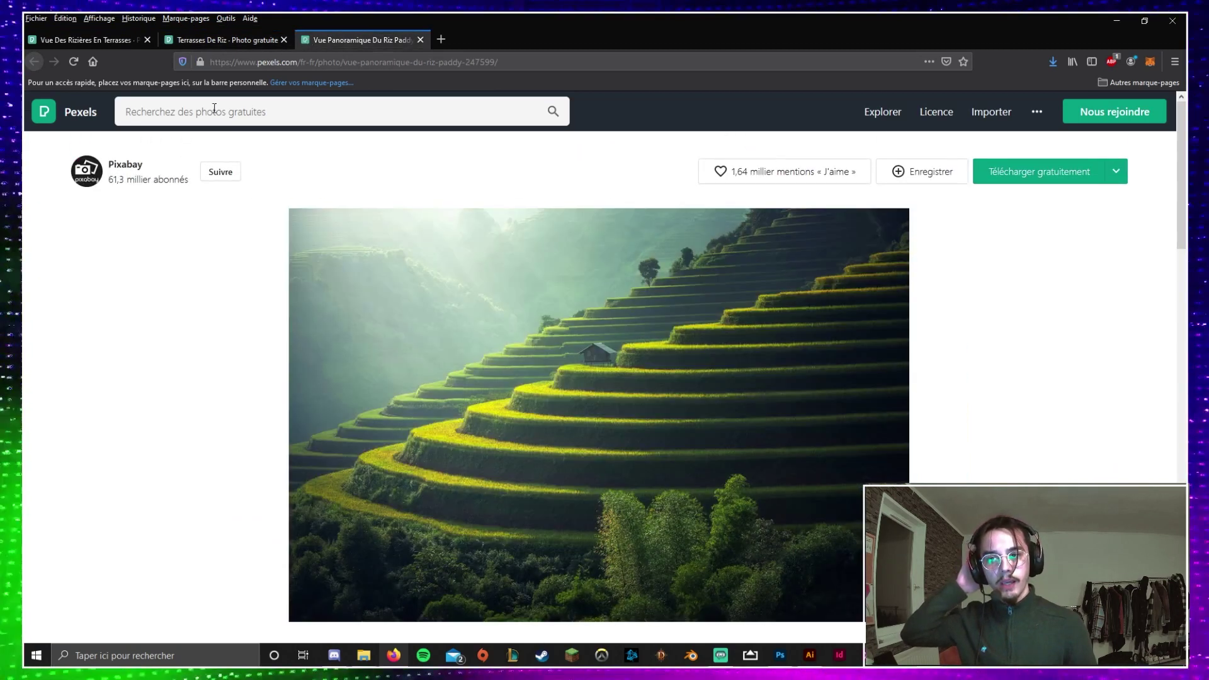
click(341, 39)
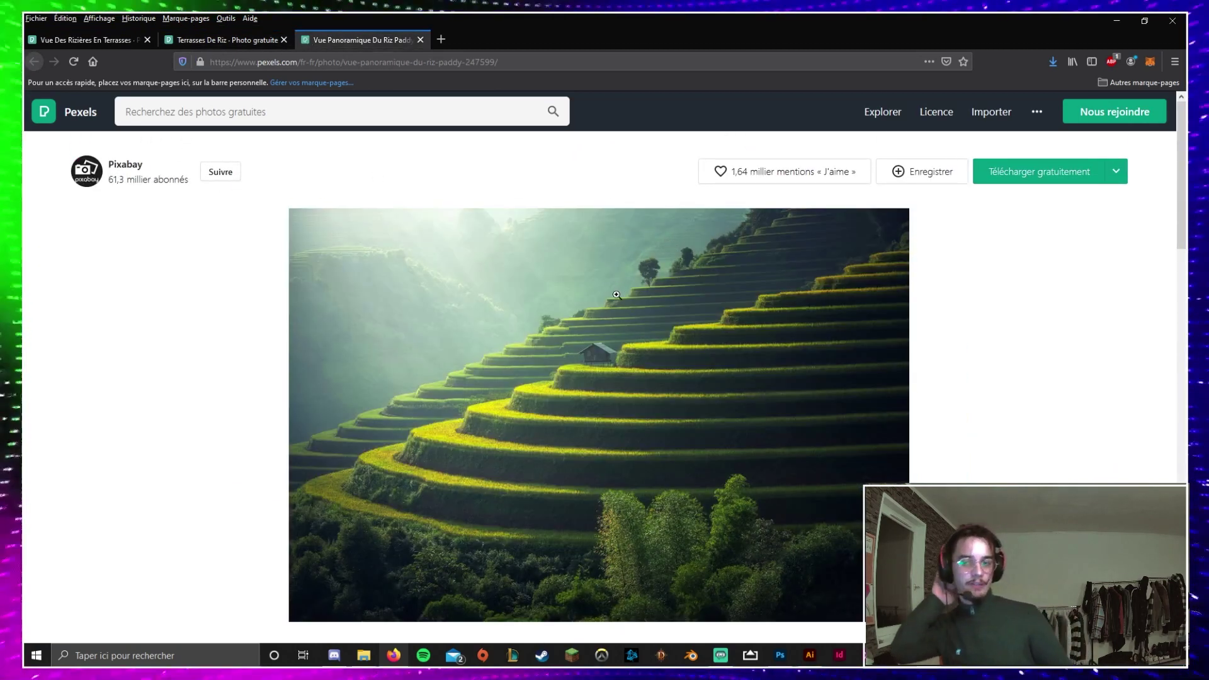
click(810, 658)
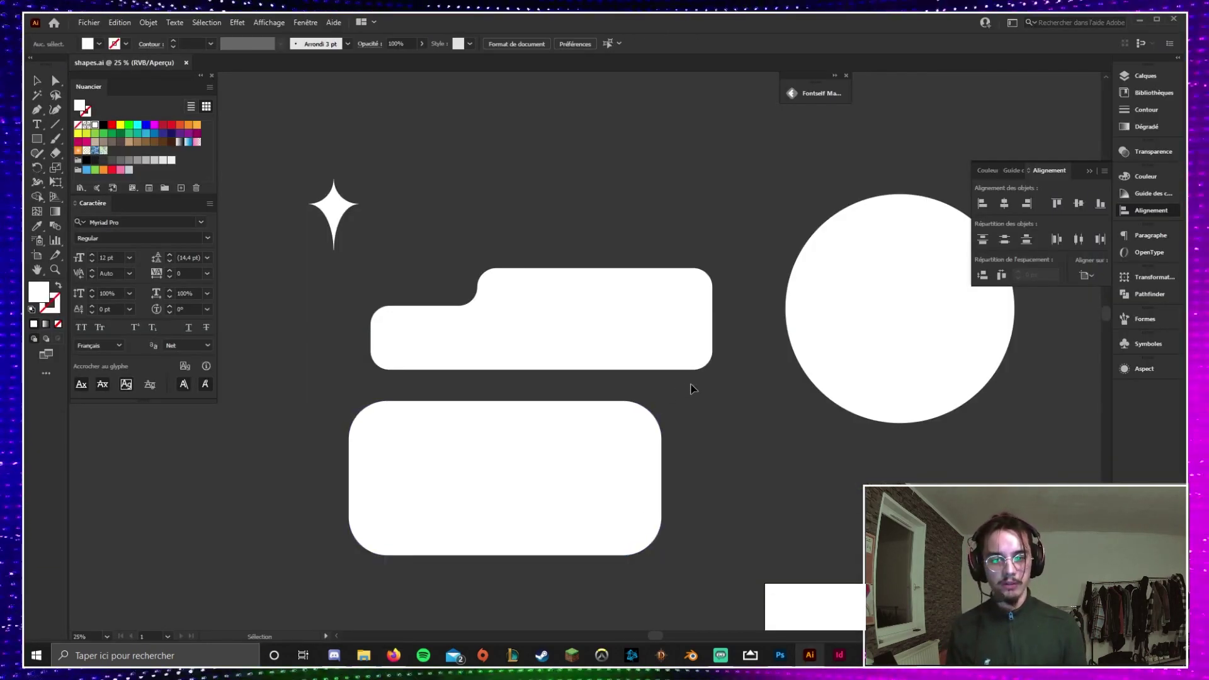
Switch to Photoshop and preview the CIRCLE, SHAPE 02 and SHAPE 01 layers, hiding each one again
click(787, 666)
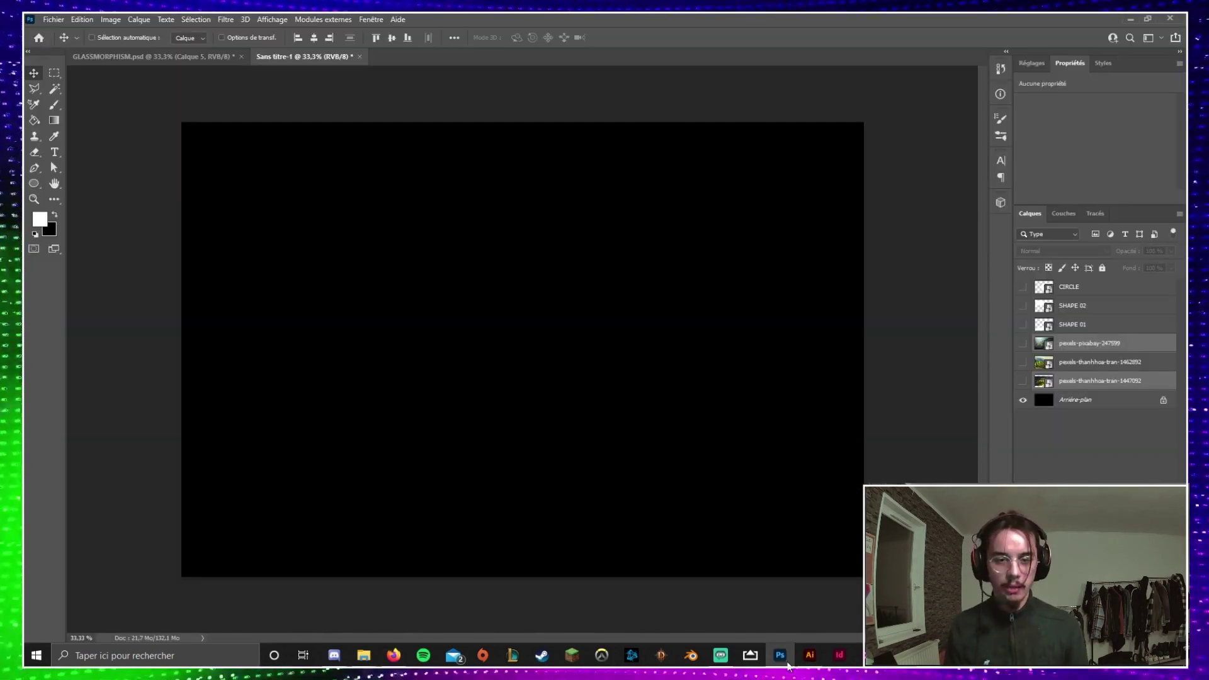
click(1022, 287)
click(1022, 287)
click(1023, 325)
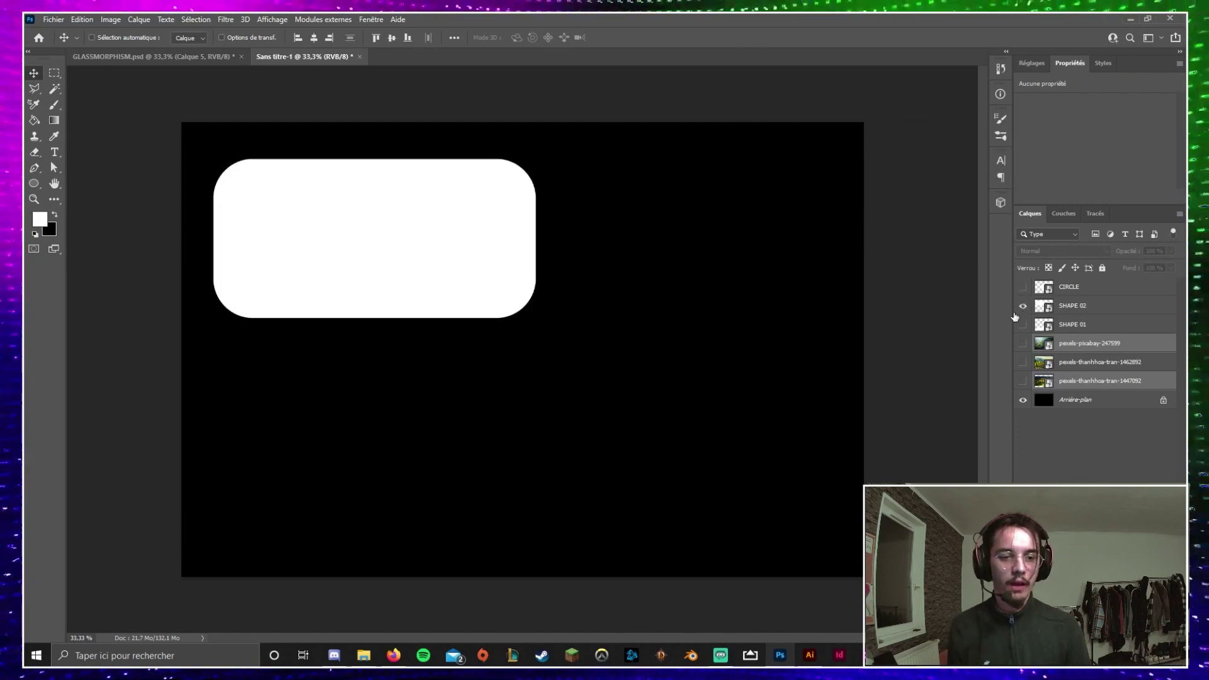
click(1023, 306)
click(1022, 306)
click(1023, 324)
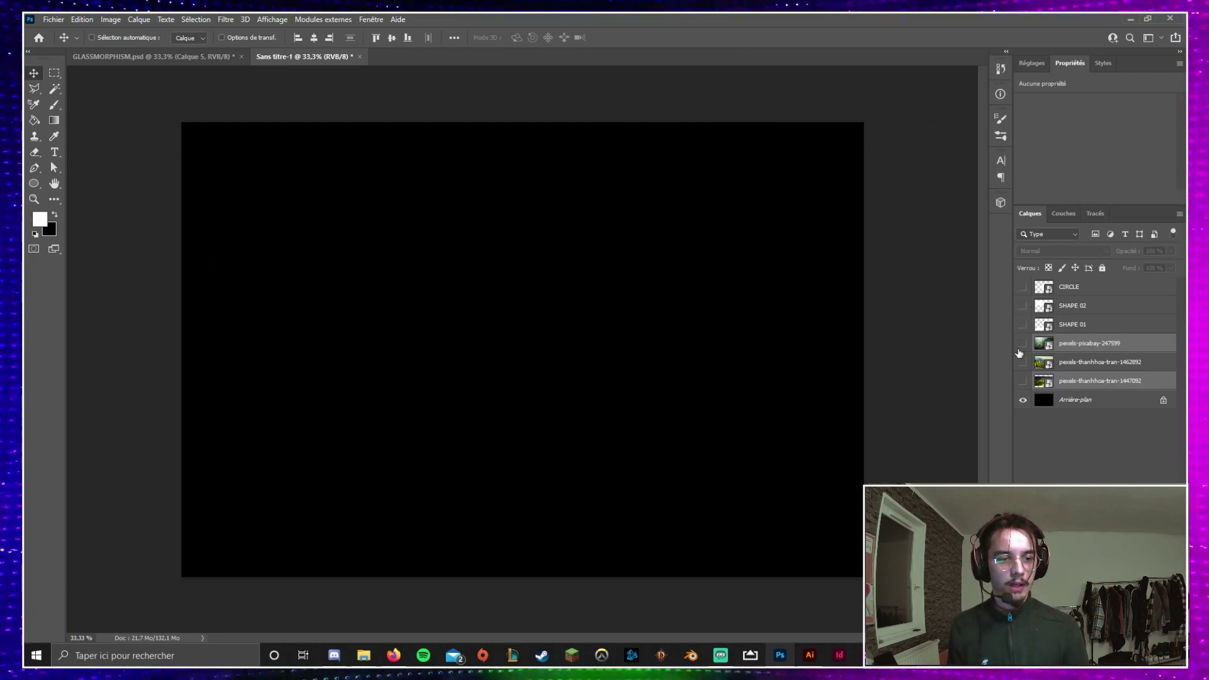
Show both pexels-thanhhoa-tran photo layers, and preview pexels-pixabay-247599 before hiding it again
click(1022, 343)
click(1022, 362)
click(1022, 381)
click(1022, 343)
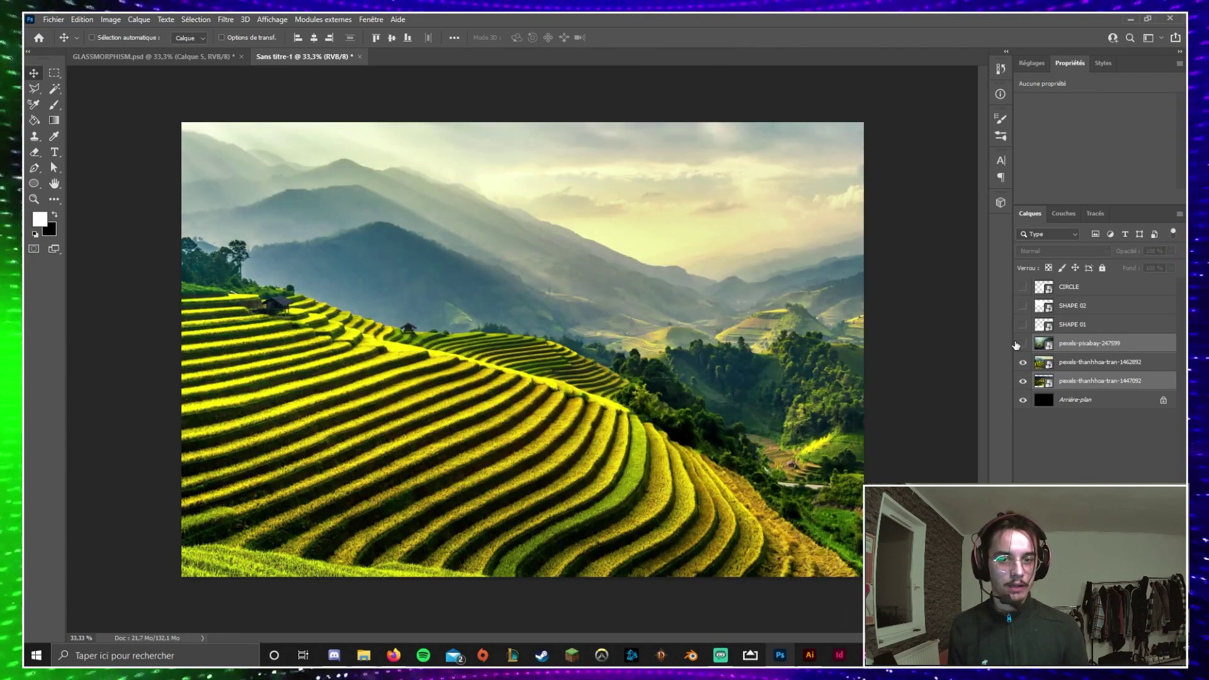
Apply a Gaussian Blur of about 199.3 pixels to pexels-thanhhoa-tran-1462892 and lower that layer's opacity to 45%
click(1100, 362)
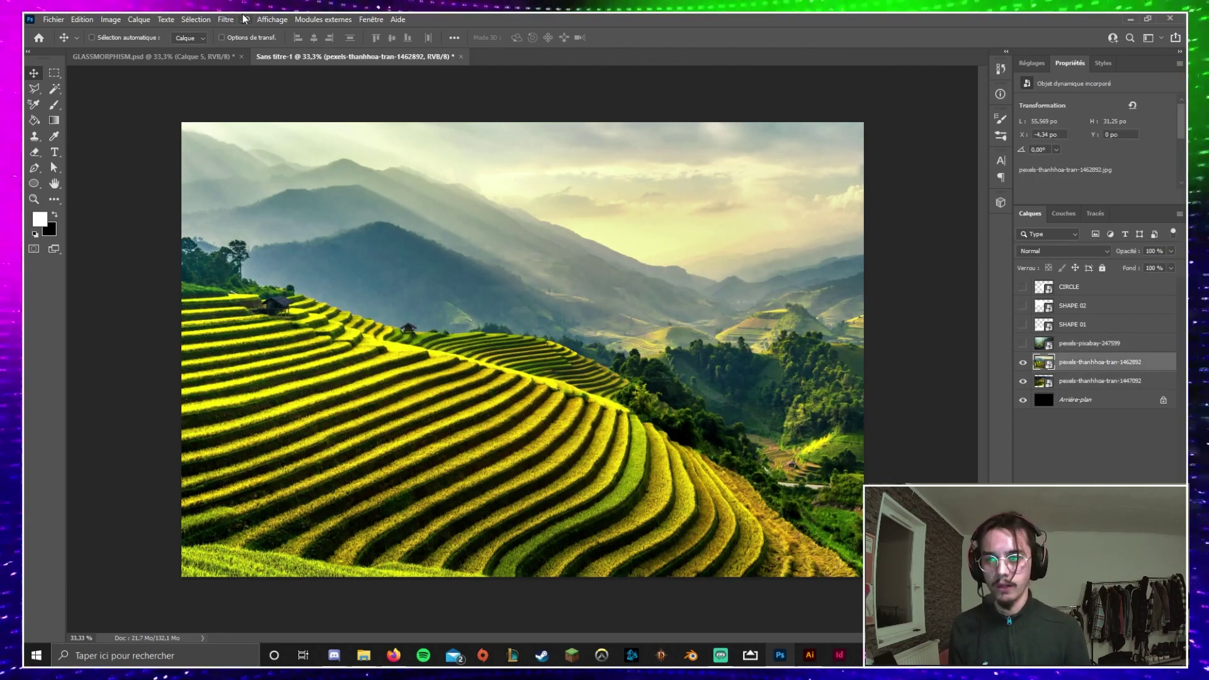
click(225, 18)
mouse_move(252, 209)
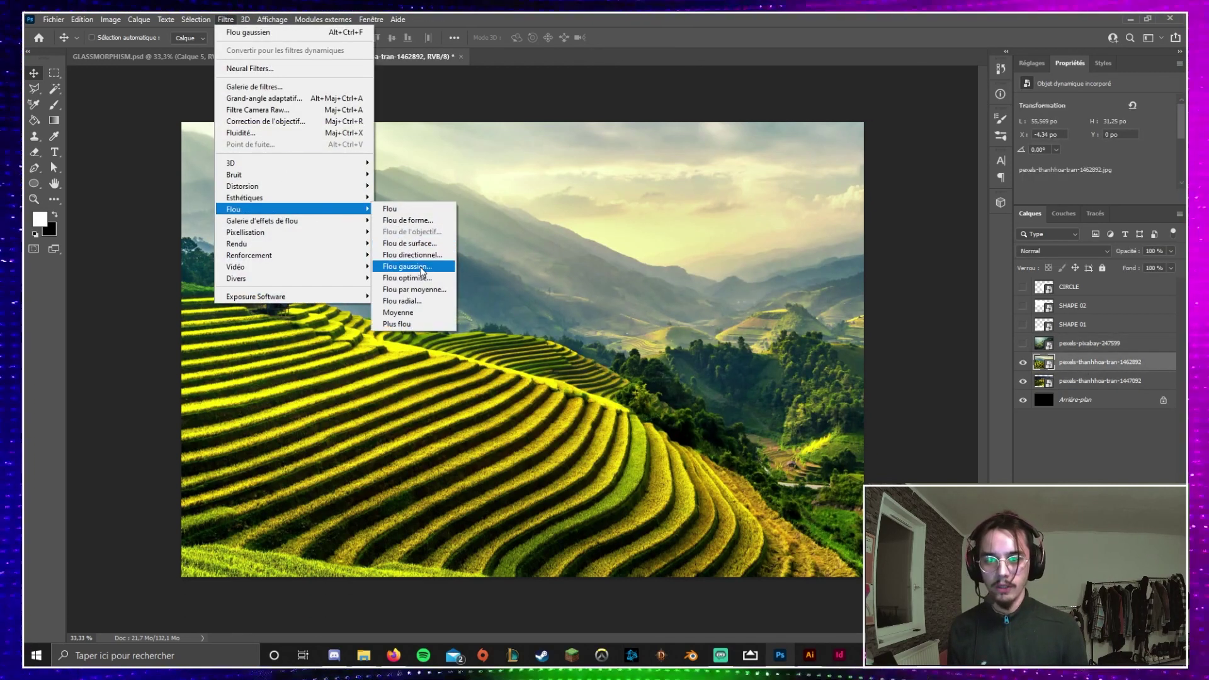
click(407, 266)
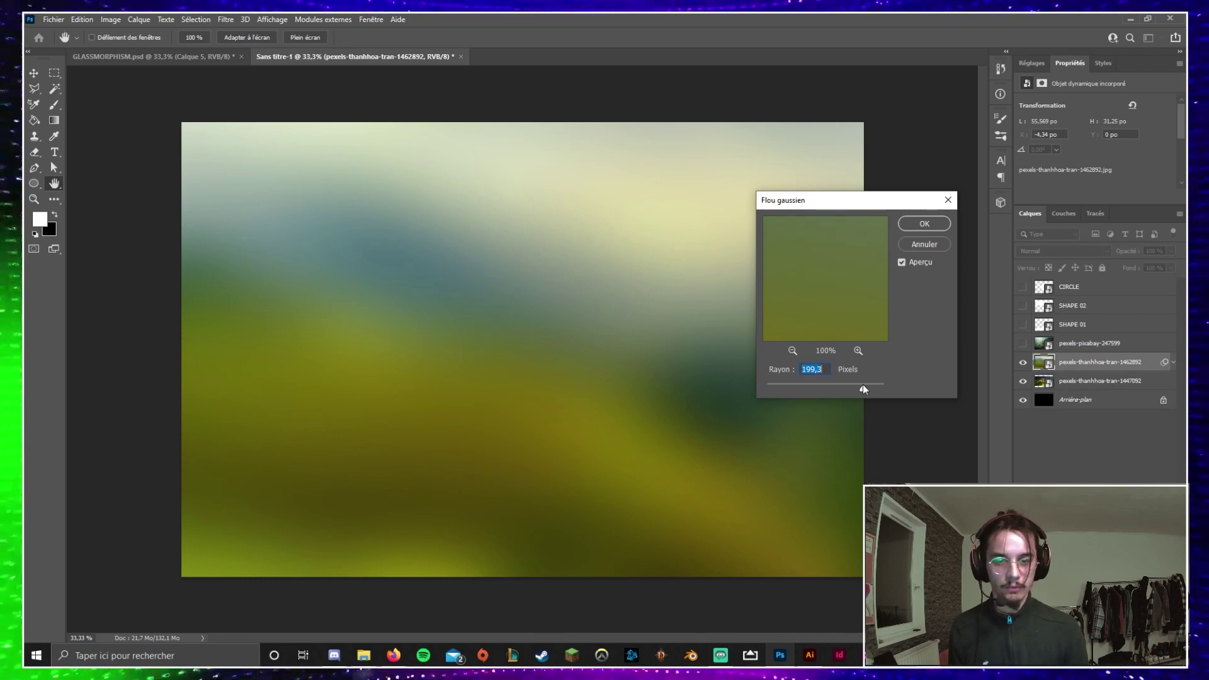
click(924, 223)
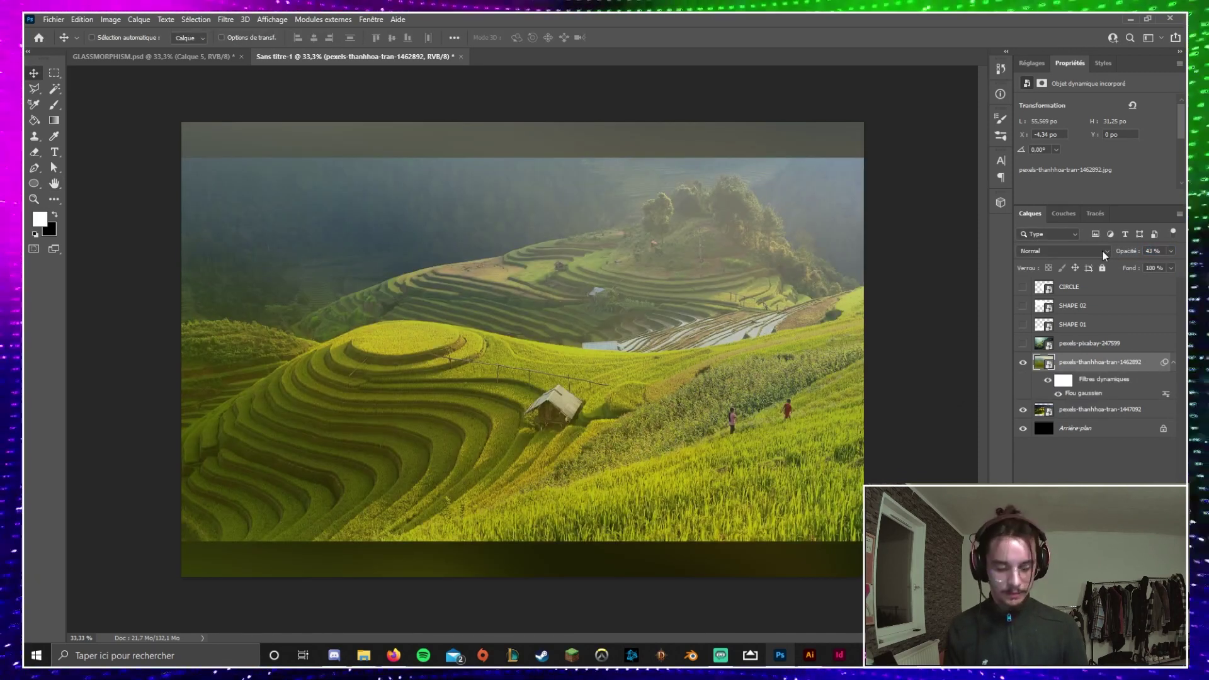
mouse_move(1140, 252)
mouse_down()
mouse_move(1103, 250)
mouse_move(1143, 254)
mouse_up()
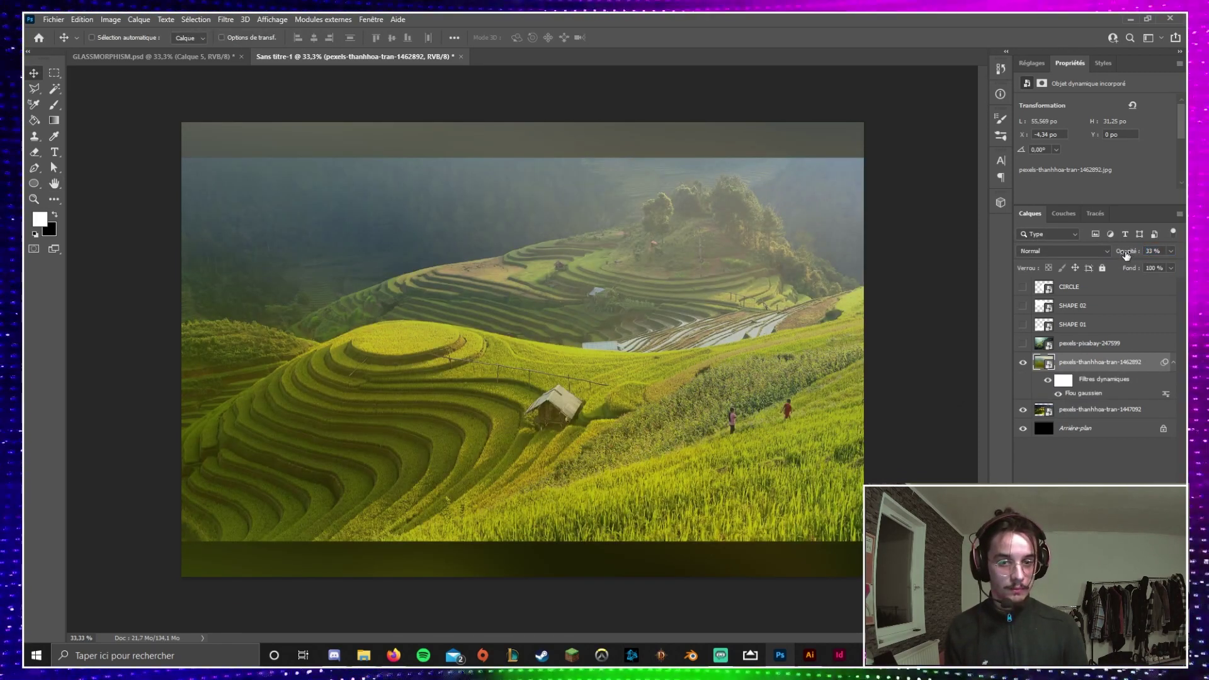
Move the blurred layer below pexels-thanhhoa-tran-1447092 and rename it BACKGROUND
click(1022, 410)
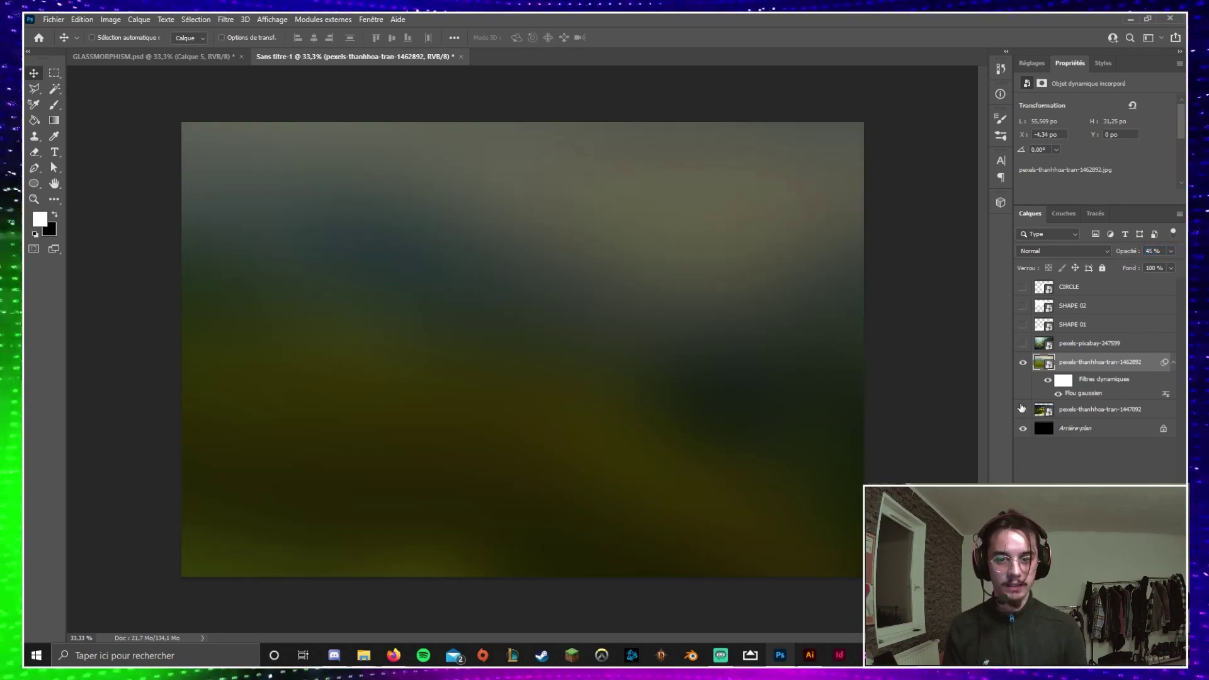
drag(1088, 363, 1088, 420)
double_click(1086, 384)
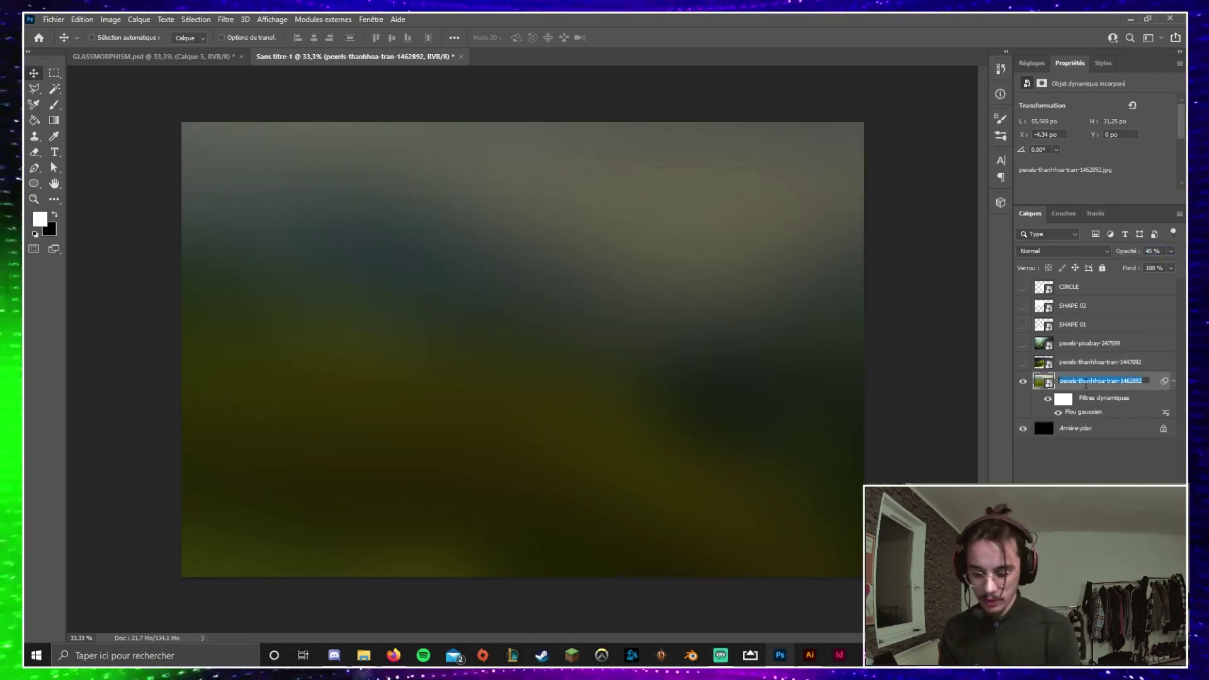
text(BACKGROUND)
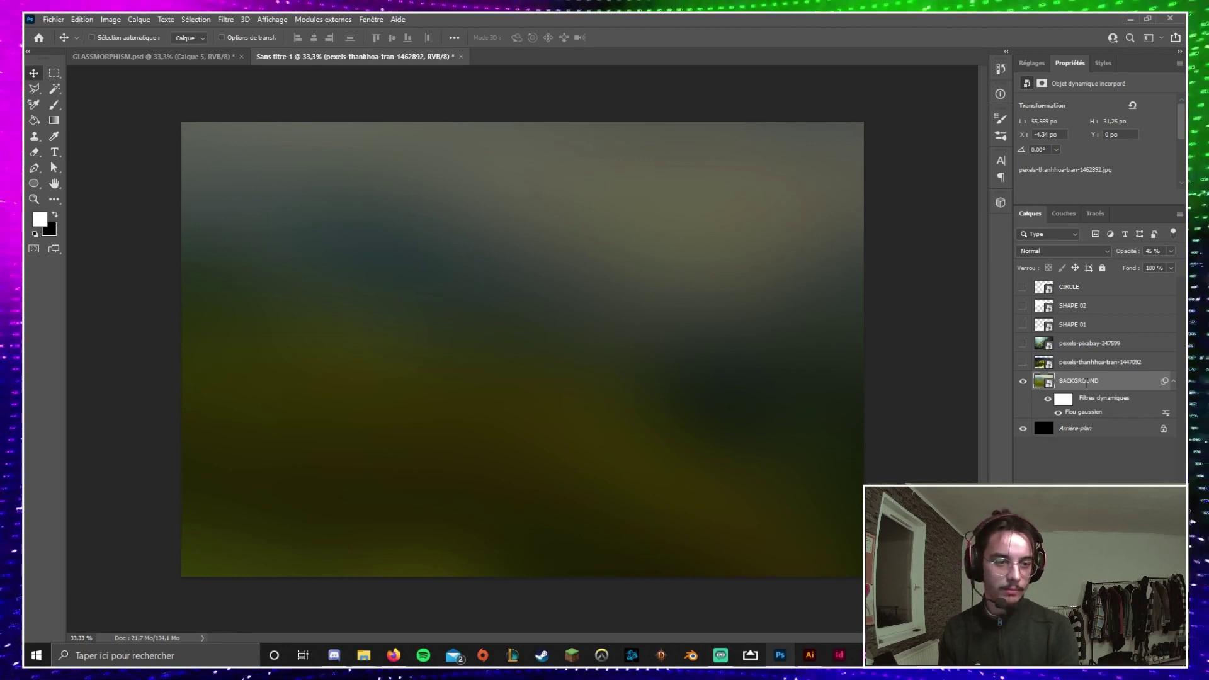
key(Return)
Show SHAPE 02 and the two sharp photos, and clip pexels-pixabay-247599 to SHAPE 02
click(1023, 362)
click(1023, 343)
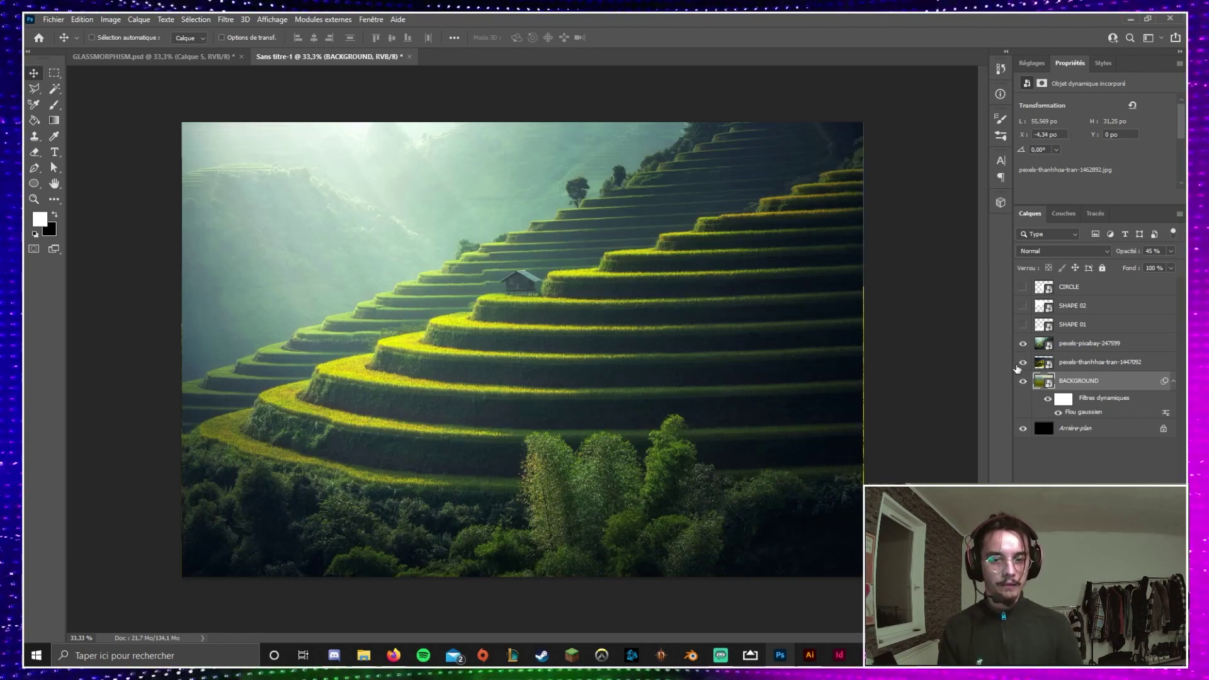
click(1023, 307)
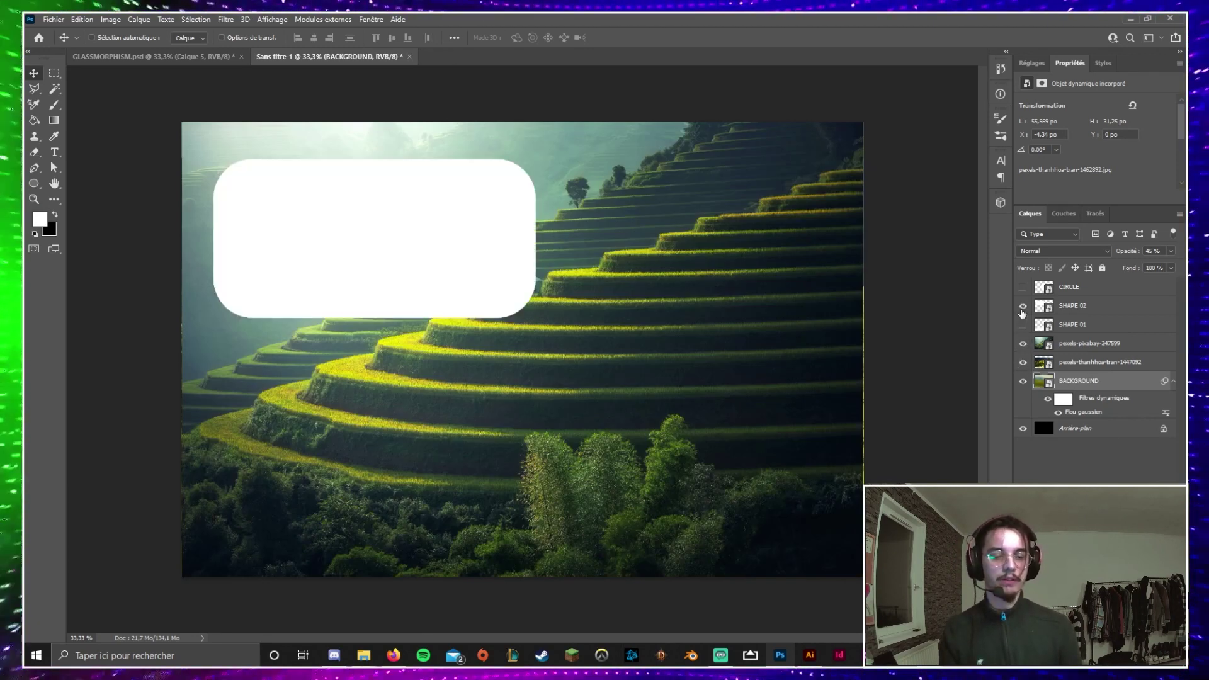
click(1055, 369)
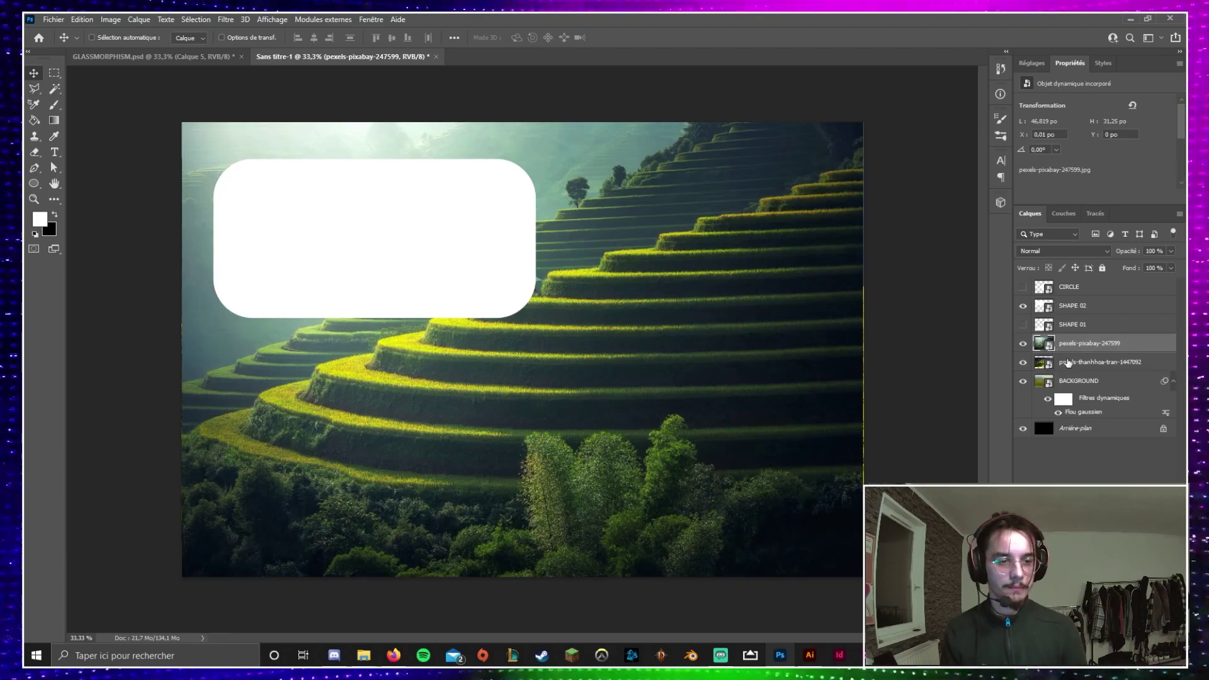
drag(1071, 350, 1071, 294)
key(ctrl+alt+g)
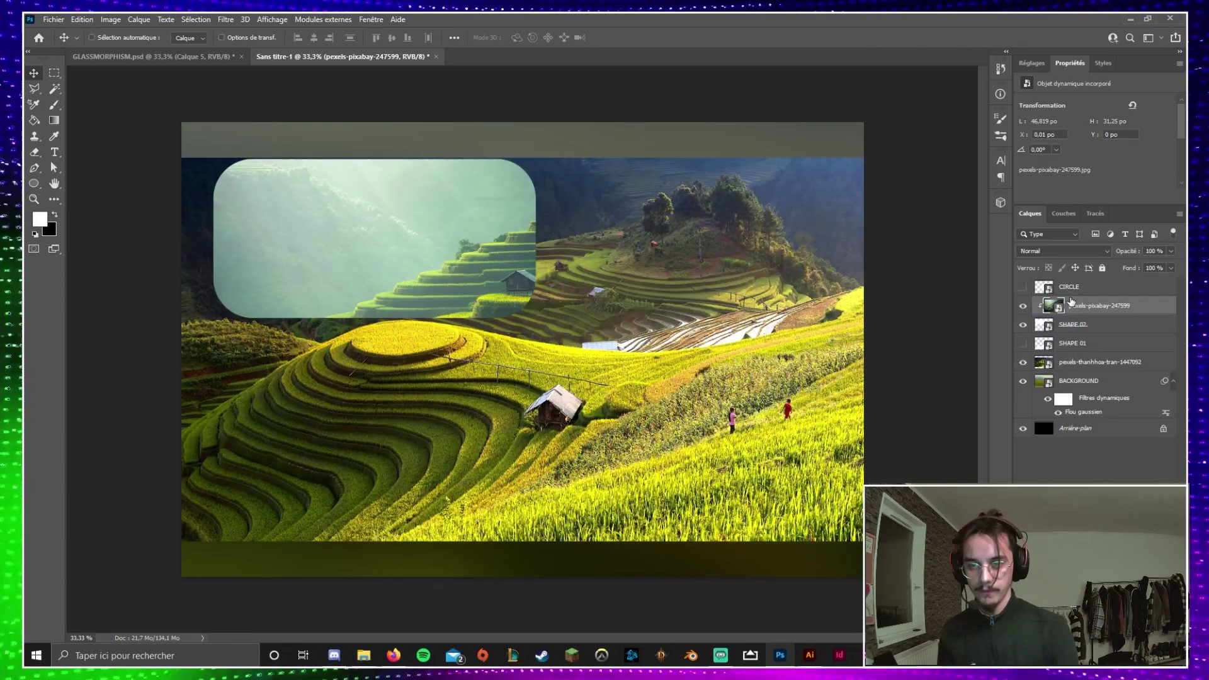
Scale the clipped pexels-pixabay-247599 photo to about 30.3 by 20.25 in and position its terraces inside SHAPE 02
key(ctrl+t)
drag(864, 349, 594, 323)
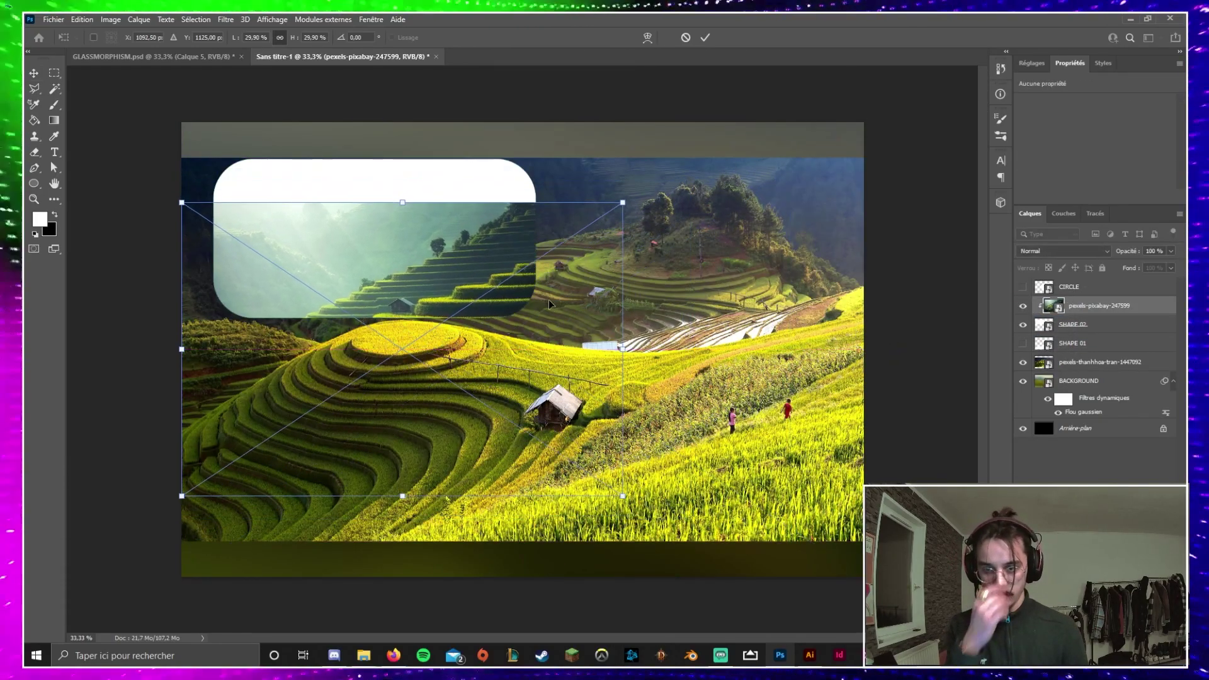
drag(525, 302, 524, 228)
key(Return)
key(Return)
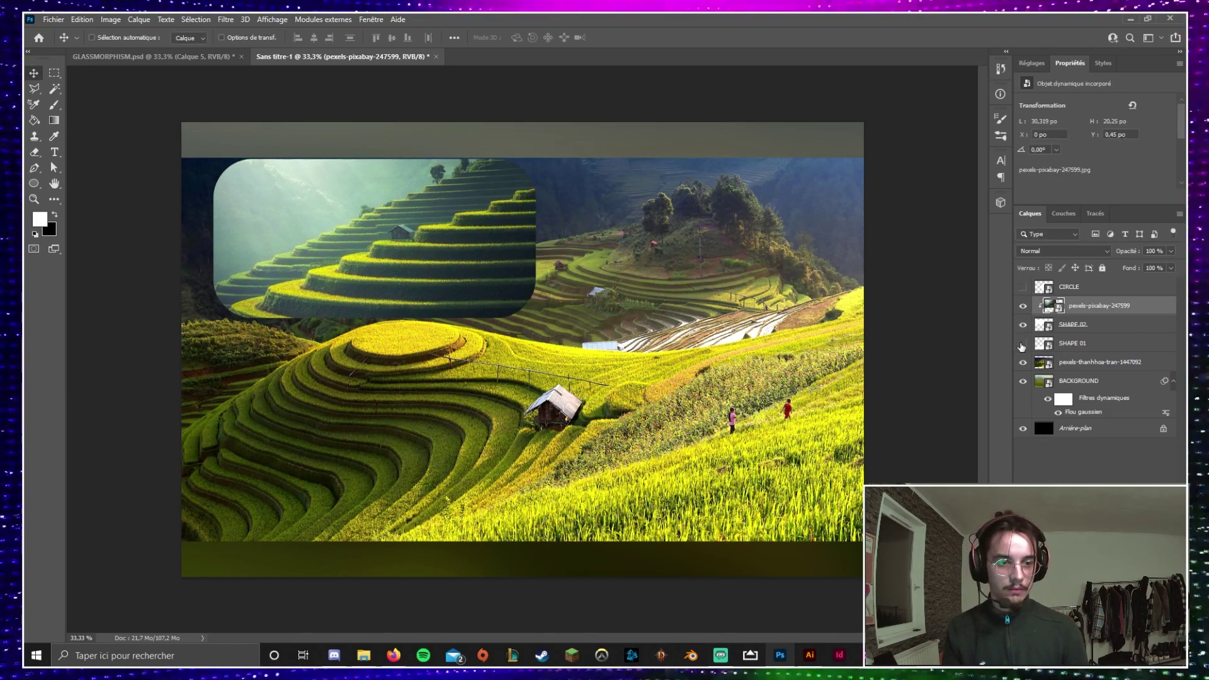
Show SHAPE 01 and clip pexels-thanhhoa-tran-1447092 to it
click(1023, 344)
click(1071, 343)
drag(1084, 362, 1083, 336)
key(ctrl+alt+g)
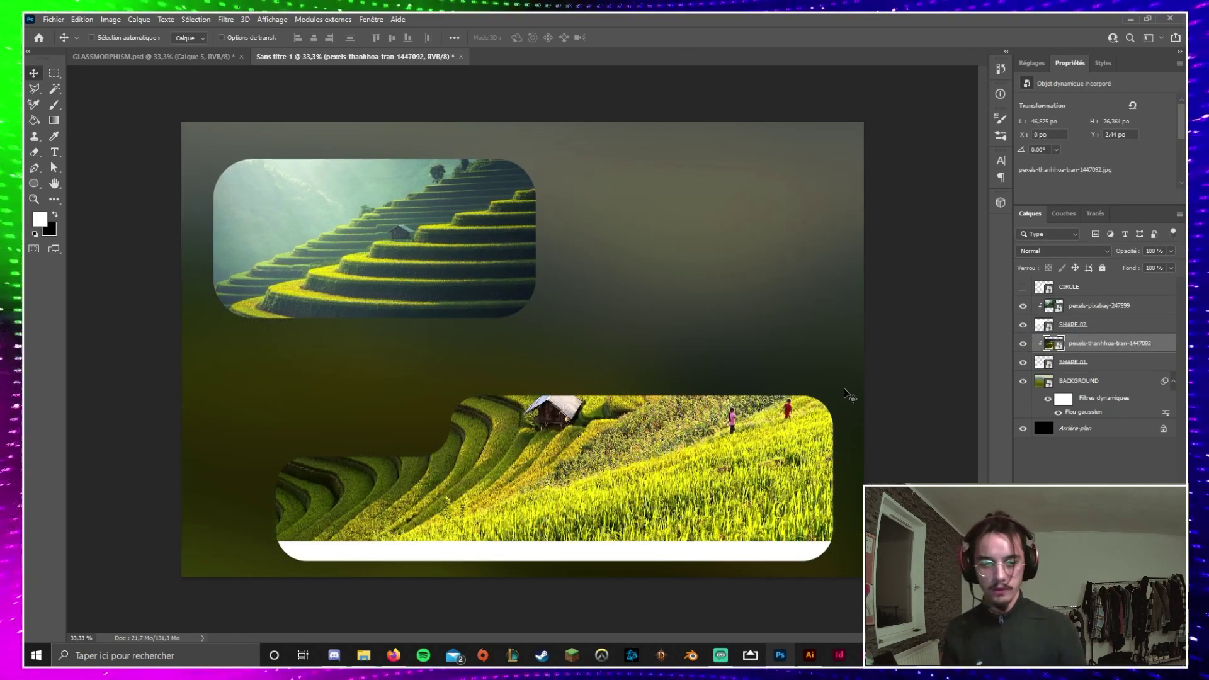
Scale the clipped pexels-thanhhoa-tran-1447092 photo to about 40.5 by 22.75 in and position it to fill SHAPE 01
drag(846, 390, 827, 437)
key(ctrl+t)
drag(585, 447, 663, 478)
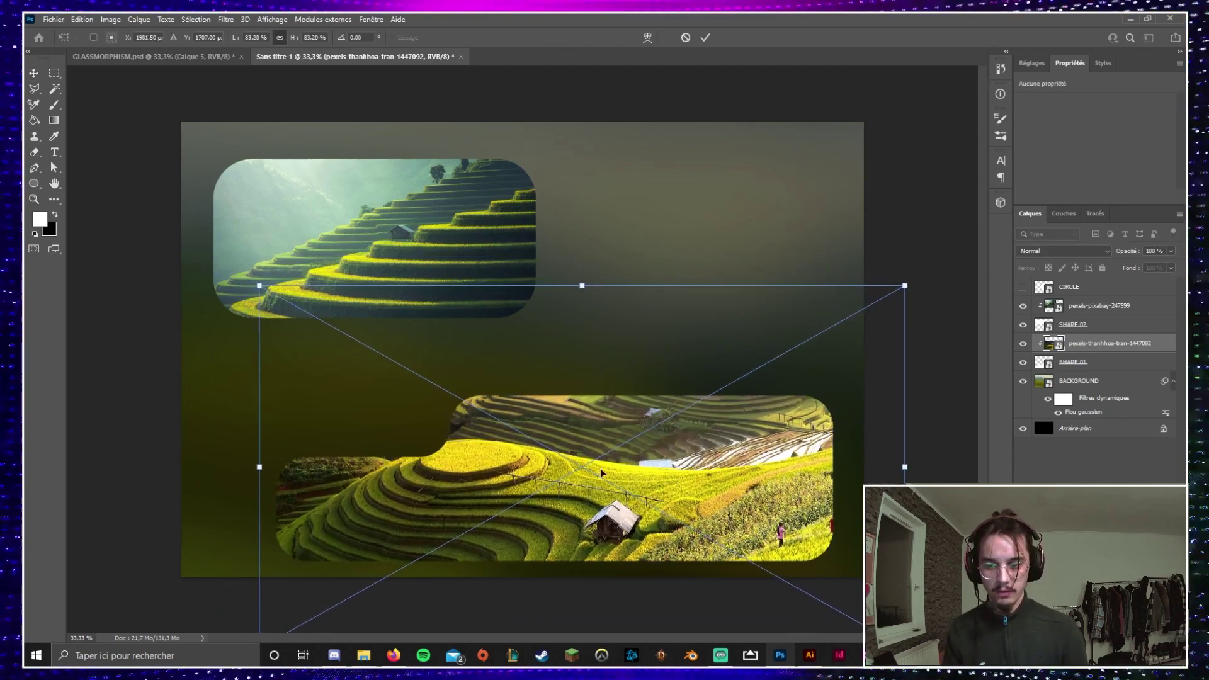
drag(259, 467, 317, 466)
drag(475, 458, 416, 483)
key(Return)
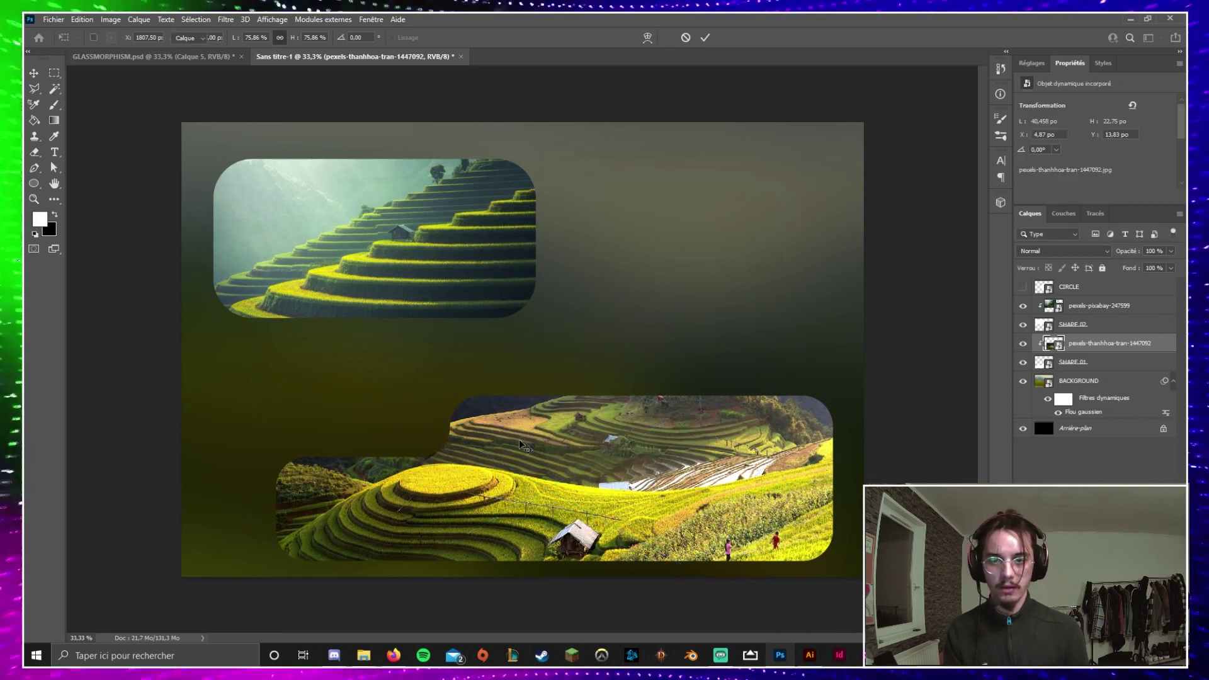
Show the CIRCLE layer, then resize and position the circle so it overlaps both picture shapes
click(1134, 363)
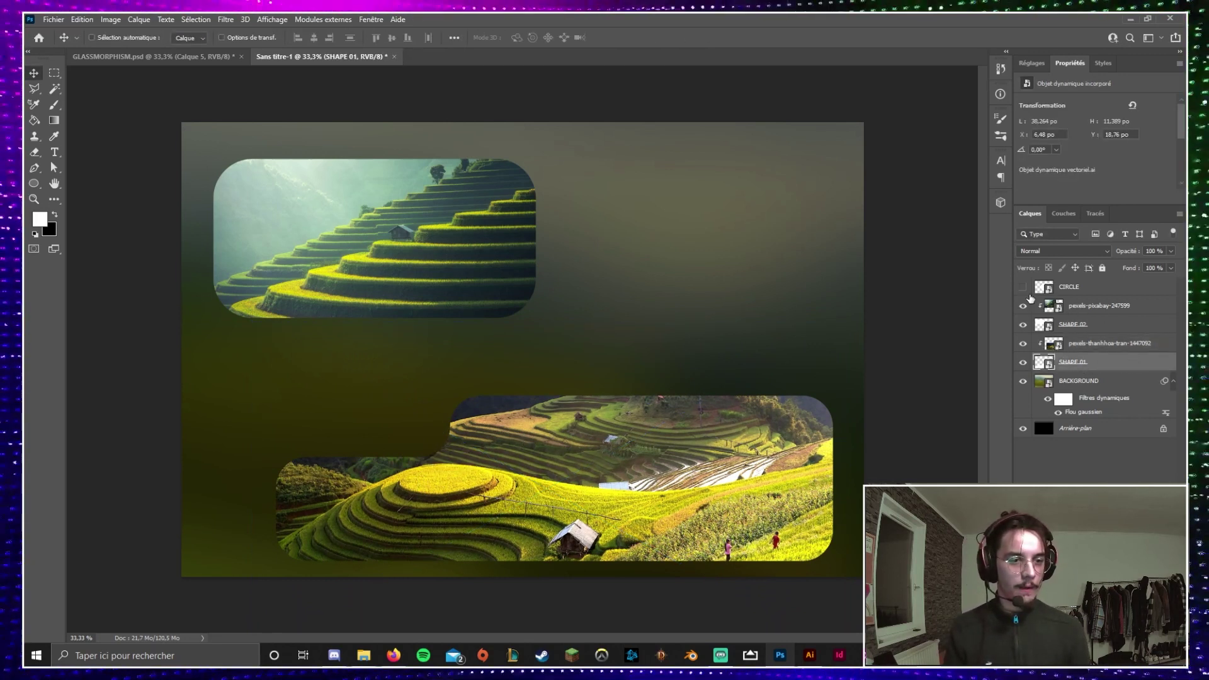
click(1023, 287)
click(1096, 286)
key(ctrl+t)
drag(640, 346, 690, 344)
drag(613, 336, 559, 341)
key(Return)
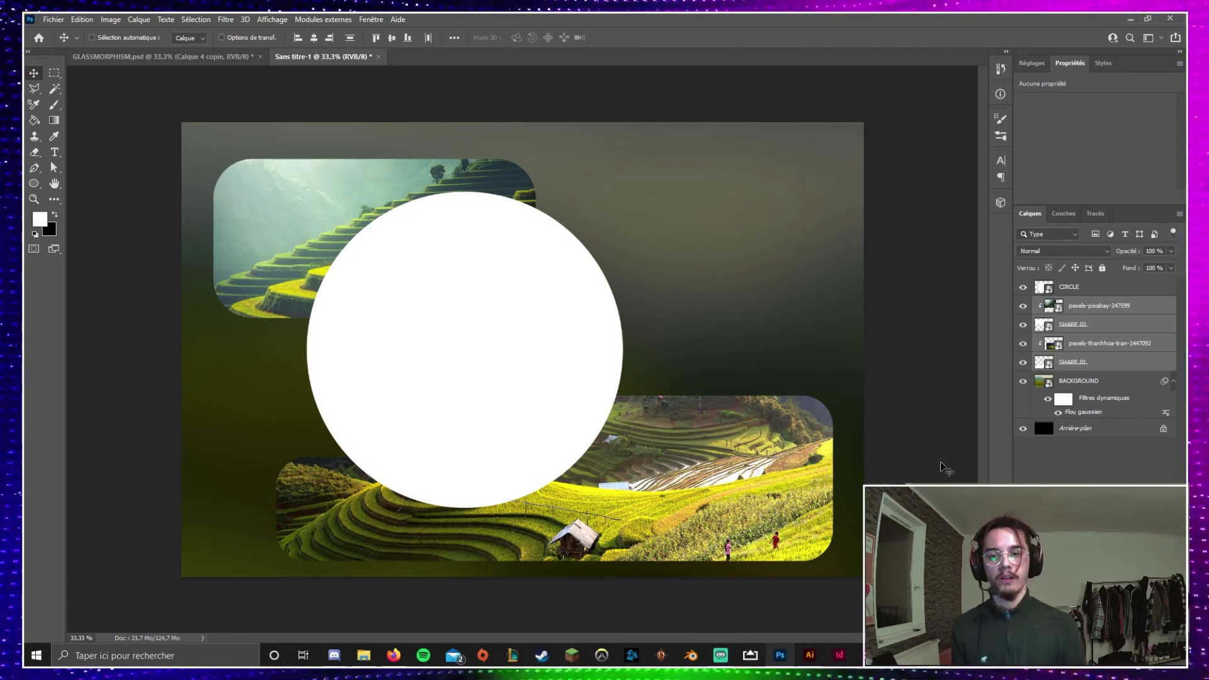
Duplicate the two shapes with their clipped photos, merge the copies into one layer and convert it to a smart object
key(ctrl+j)
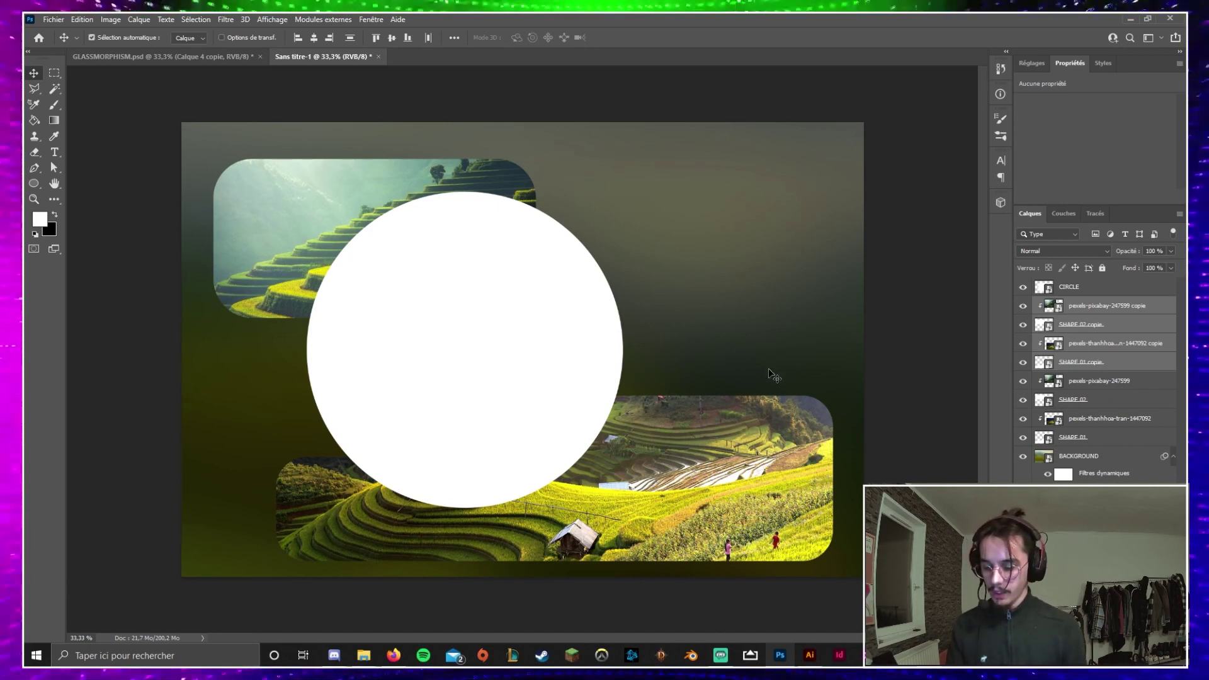
key(ctrl)
key(ctrl+e)
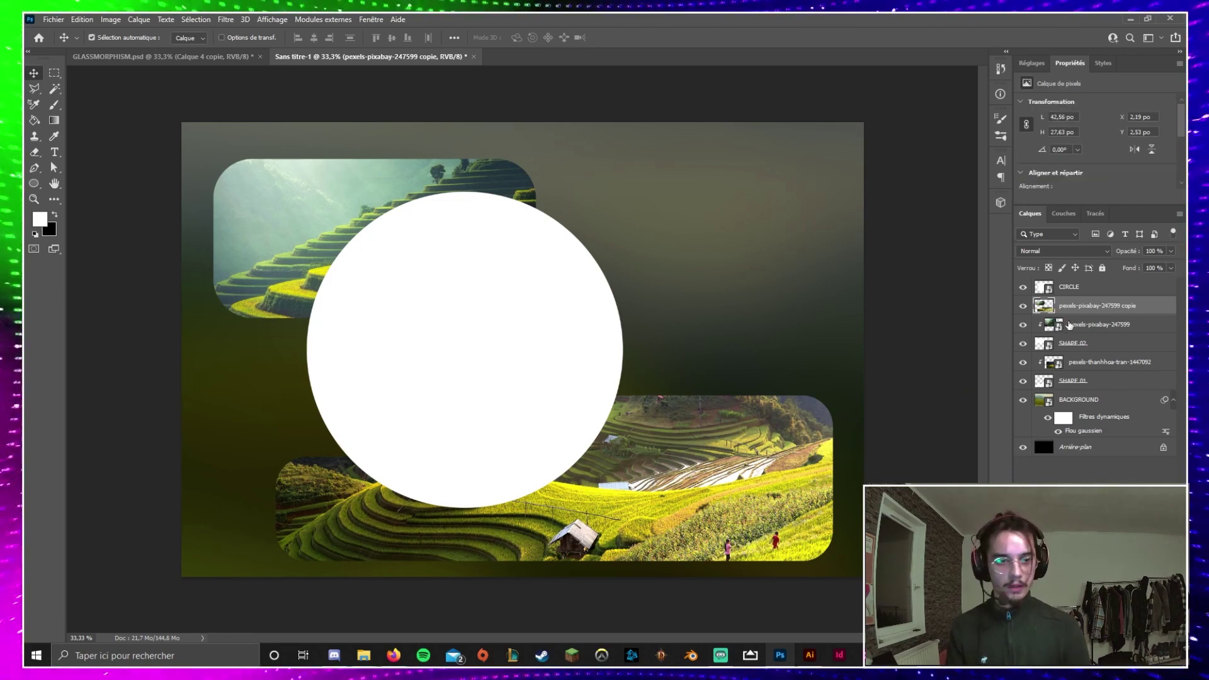
right_click(1083, 307)
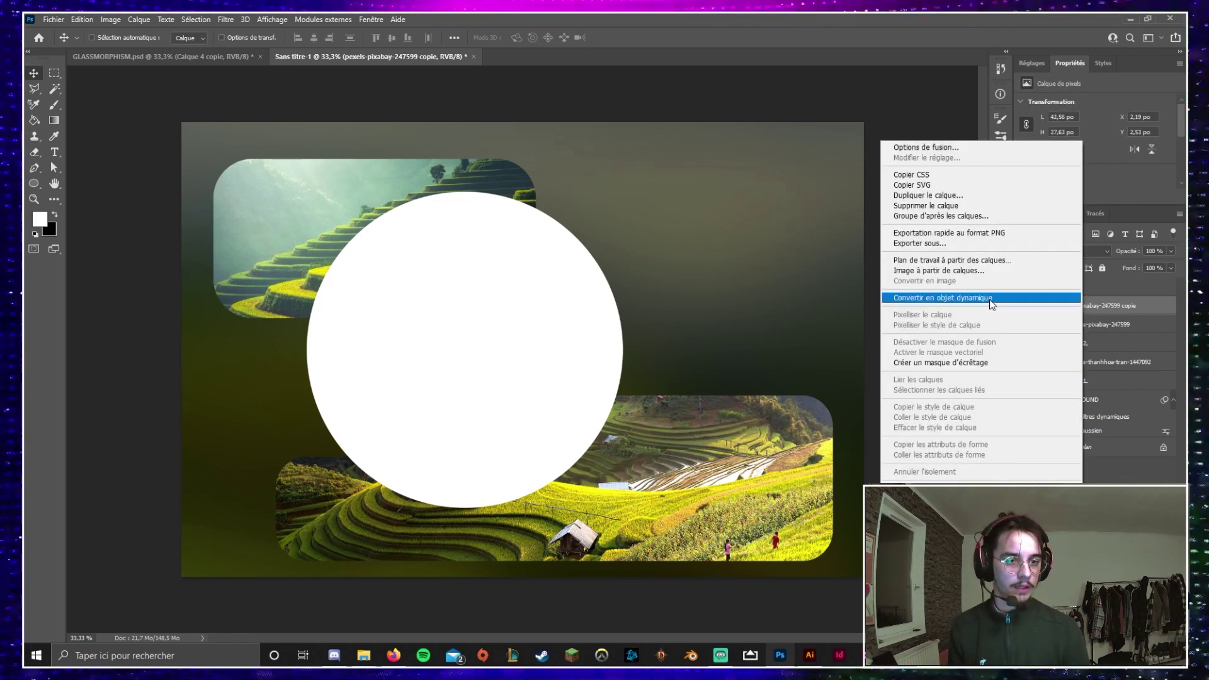
click(919, 298)
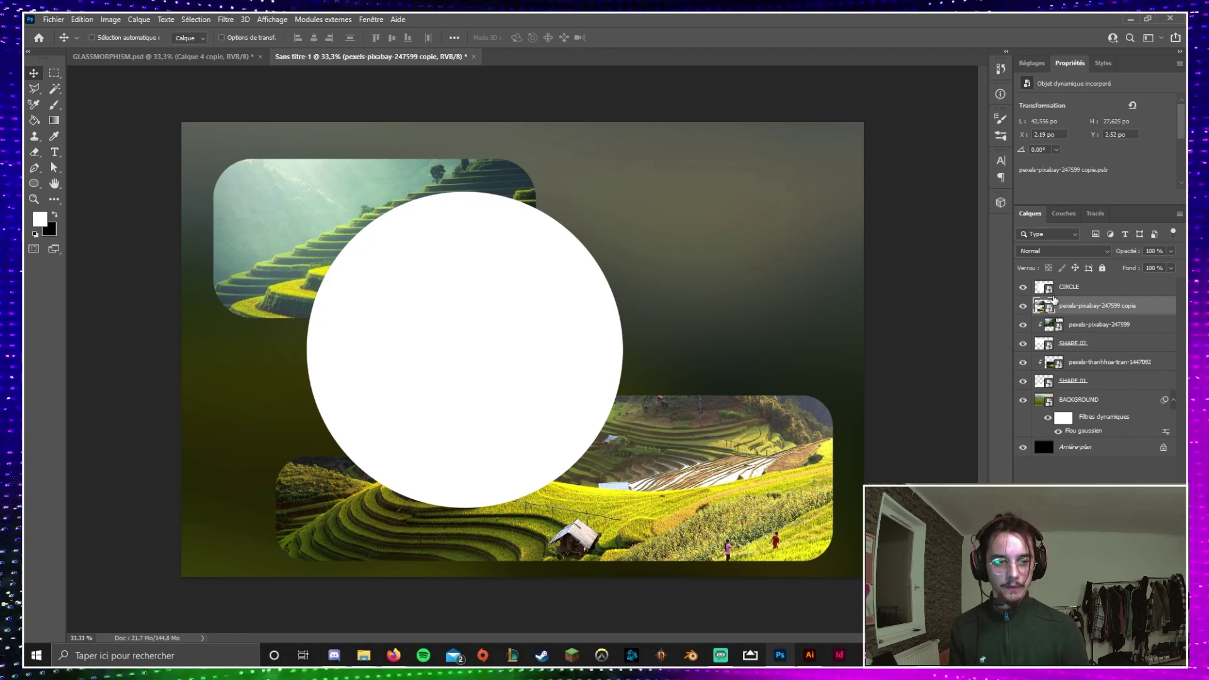
Hide every layer except the merged copy and the black background, and test-move the merged copy on the canvas
click(1023, 287)
drag(1023, 325, 1022, 409)
drag(581, 330, 633, 306)
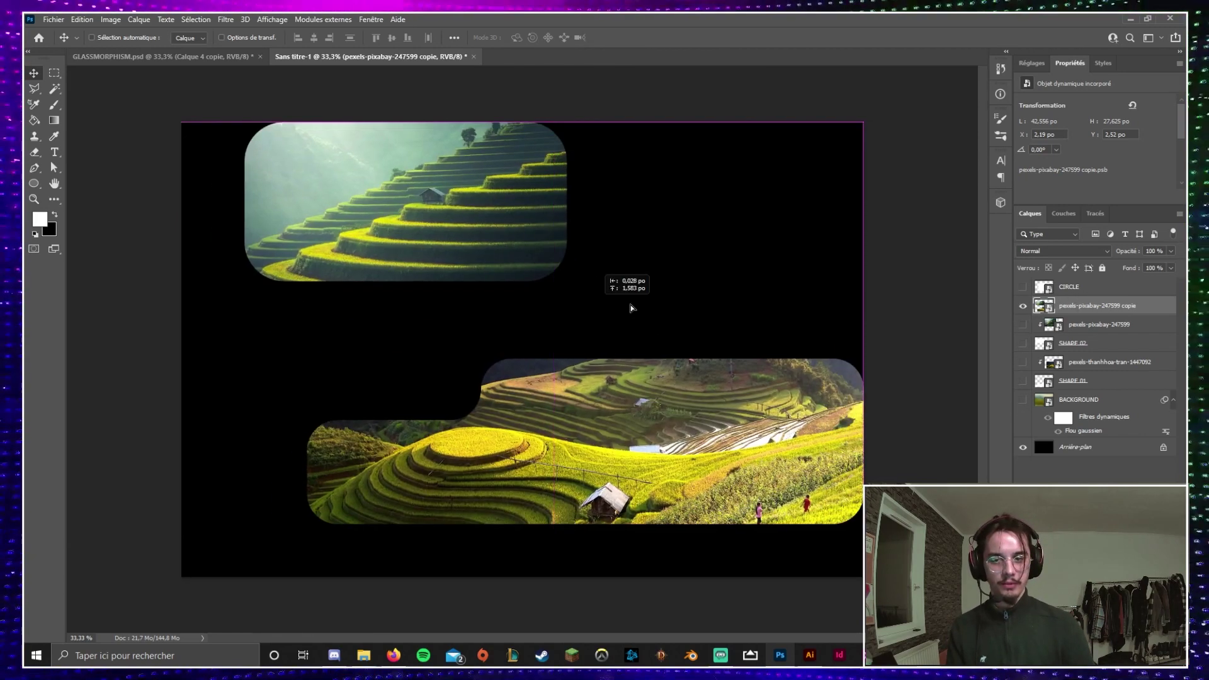
drag(632, 305, 683, 325)
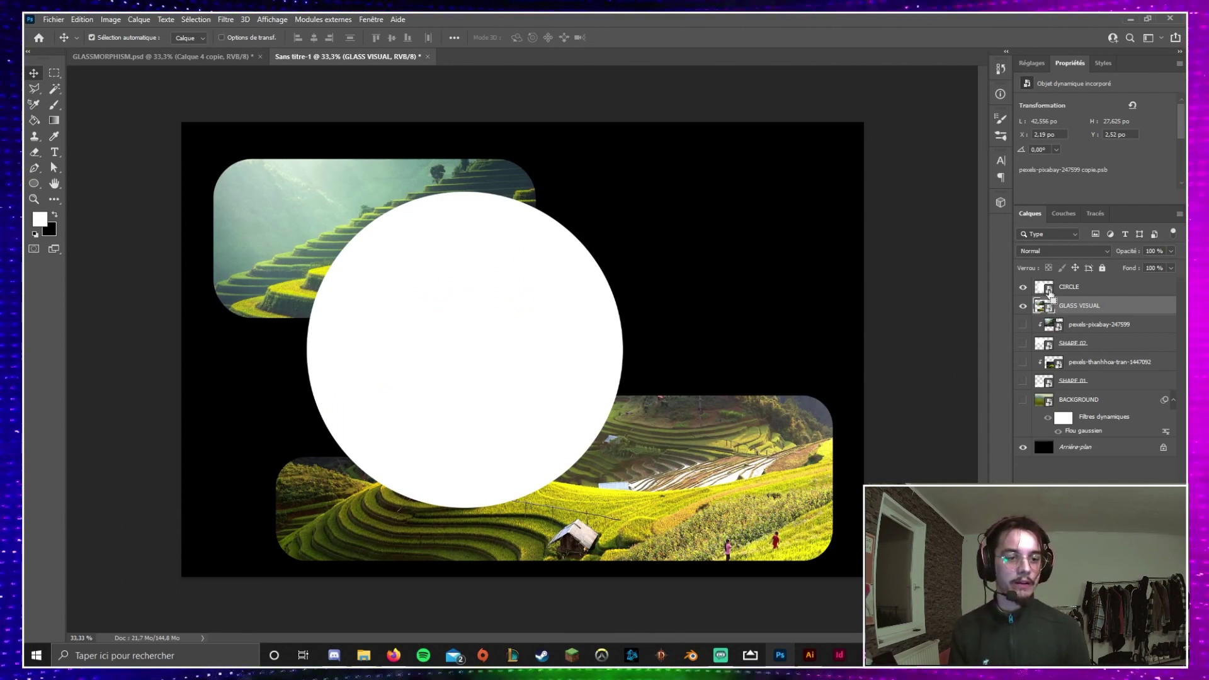
Load the CIRCLE layer's outline as a selection and hide the CIRCLE layer, keeping GLASS VISUAL active
ctrl+click(1047, 289)
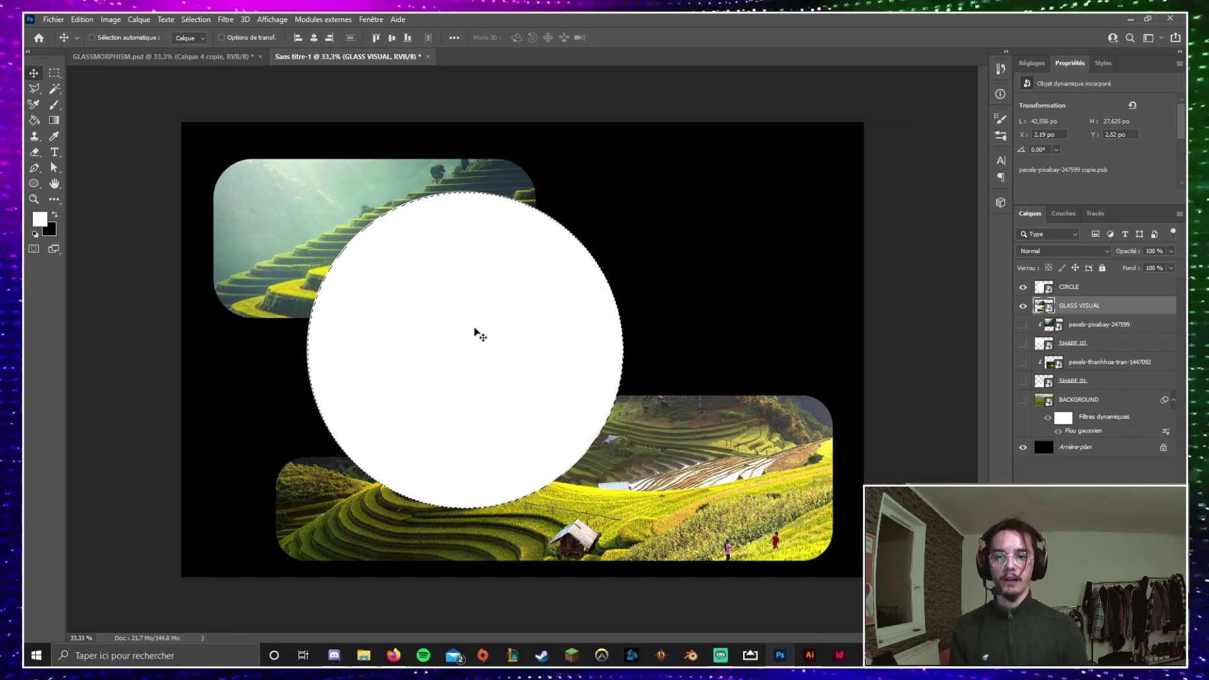
click(1023, 287)
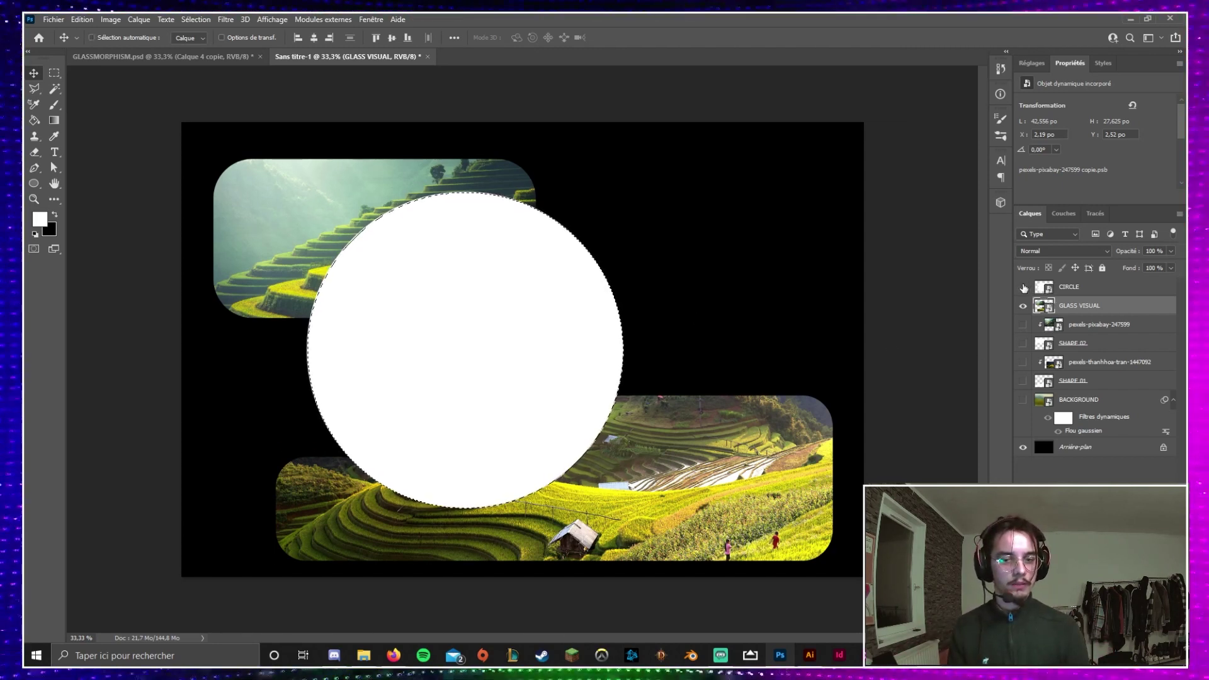
Mask GLASS VISUAL with the circular selection, show the shape, photo and BACKGROUND layers again, and target GLASS VISUAL's image instead of its mask
click(1080, 638)
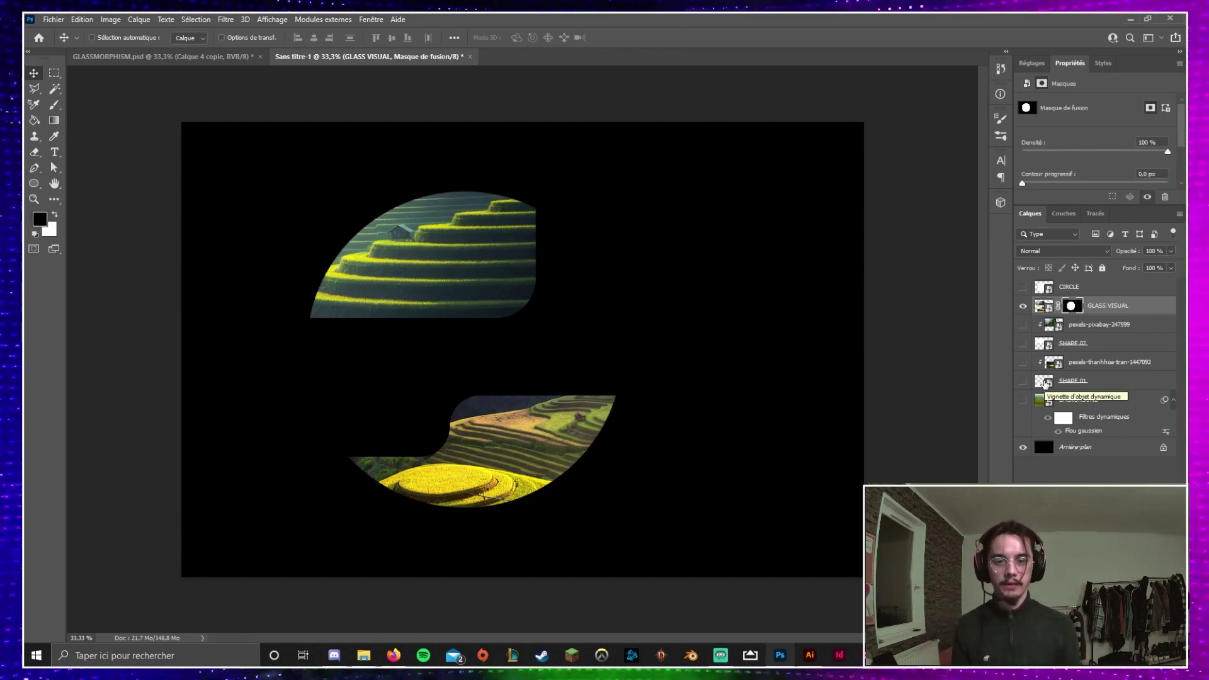
drag(1023, 325, 1023, 400)
click(1044, 305)
click(225, 19)
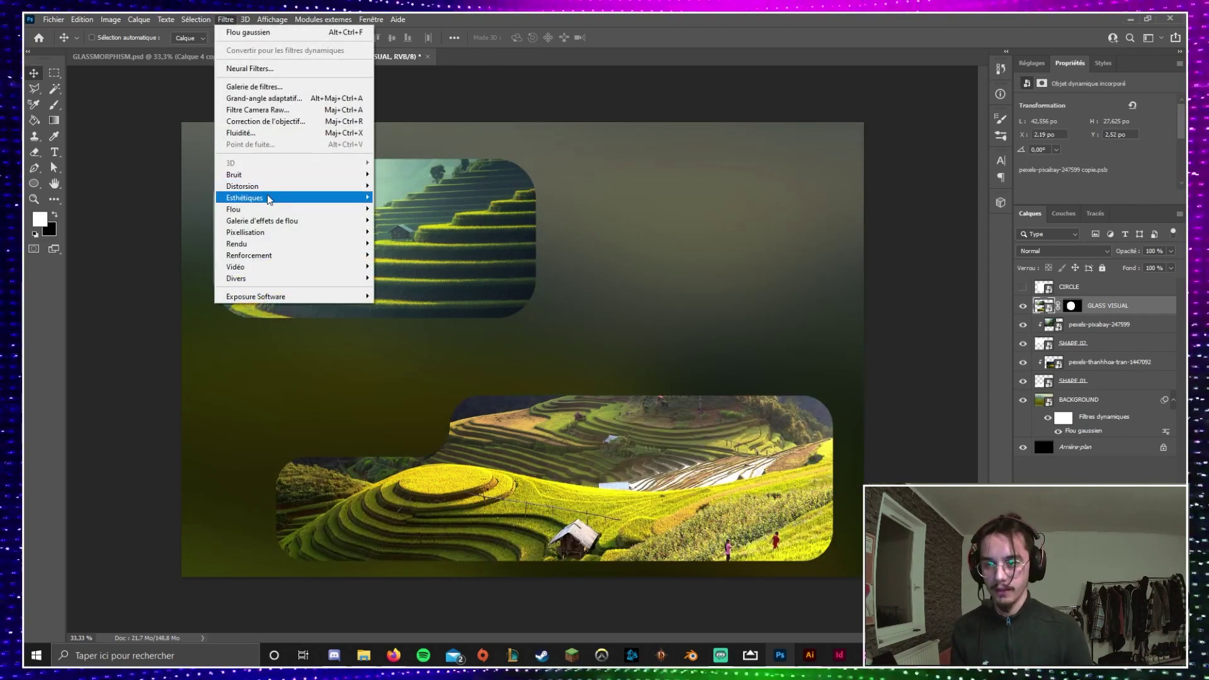
mouse_move(265, 210)
click(410, 257)
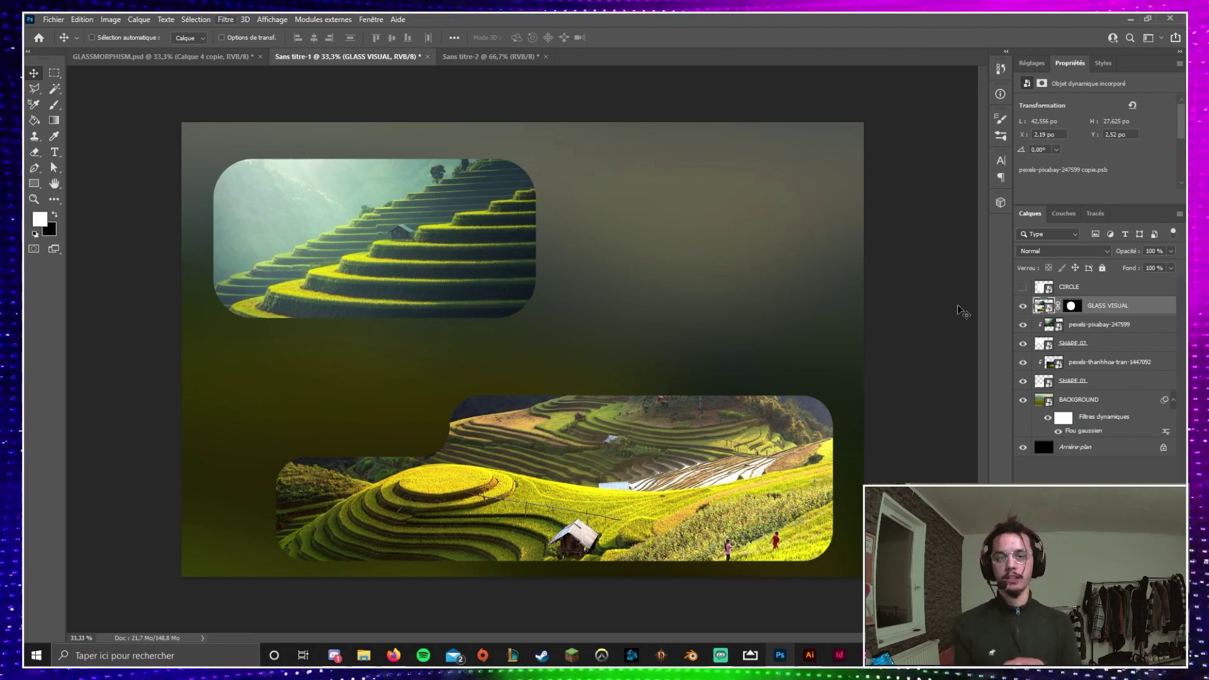
Apply the Filter Gallery's Glass (Verre) distortion to GLASS VISUAL with distortion 5, smoothing 2, frosted texture and 100% scaling
click(225, 19)
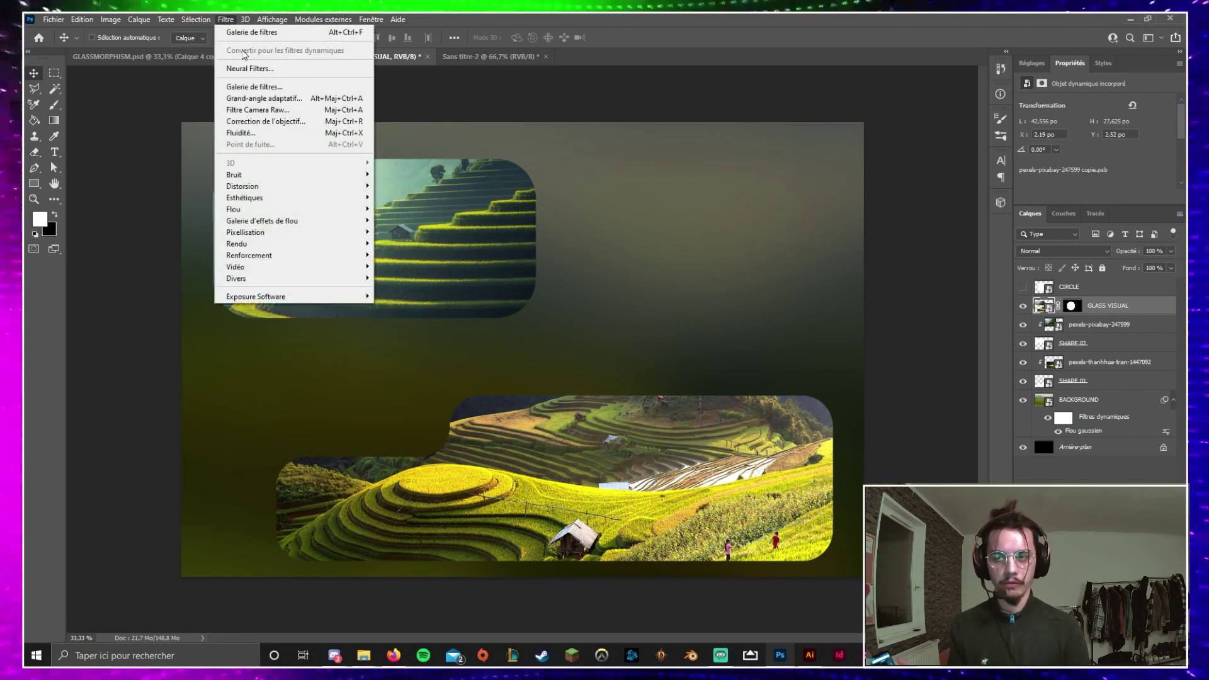
click(260, 88)
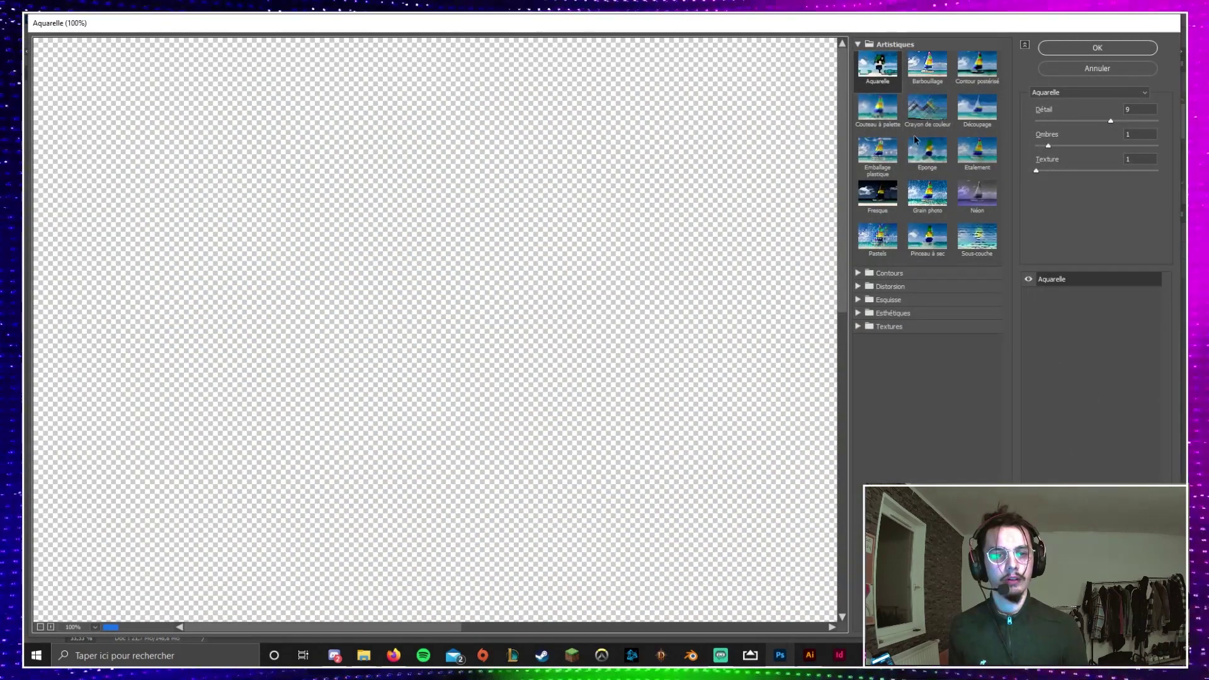
click(888, 287)
click(977, 307)
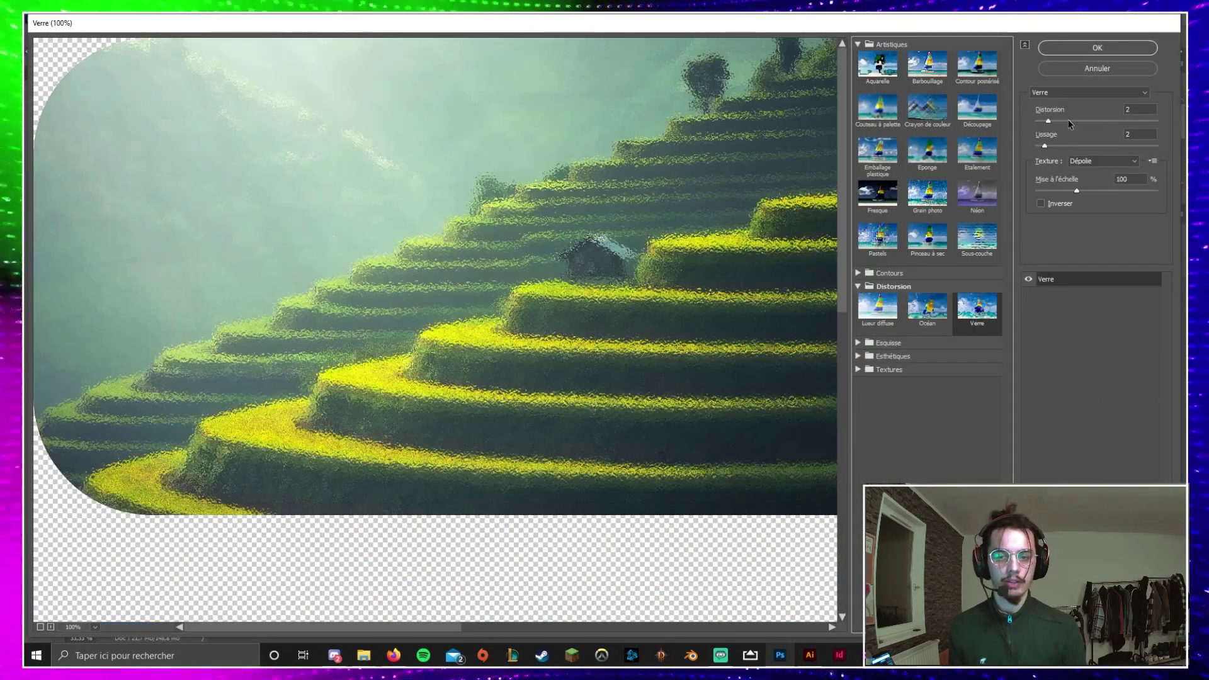
click(1060, 121)
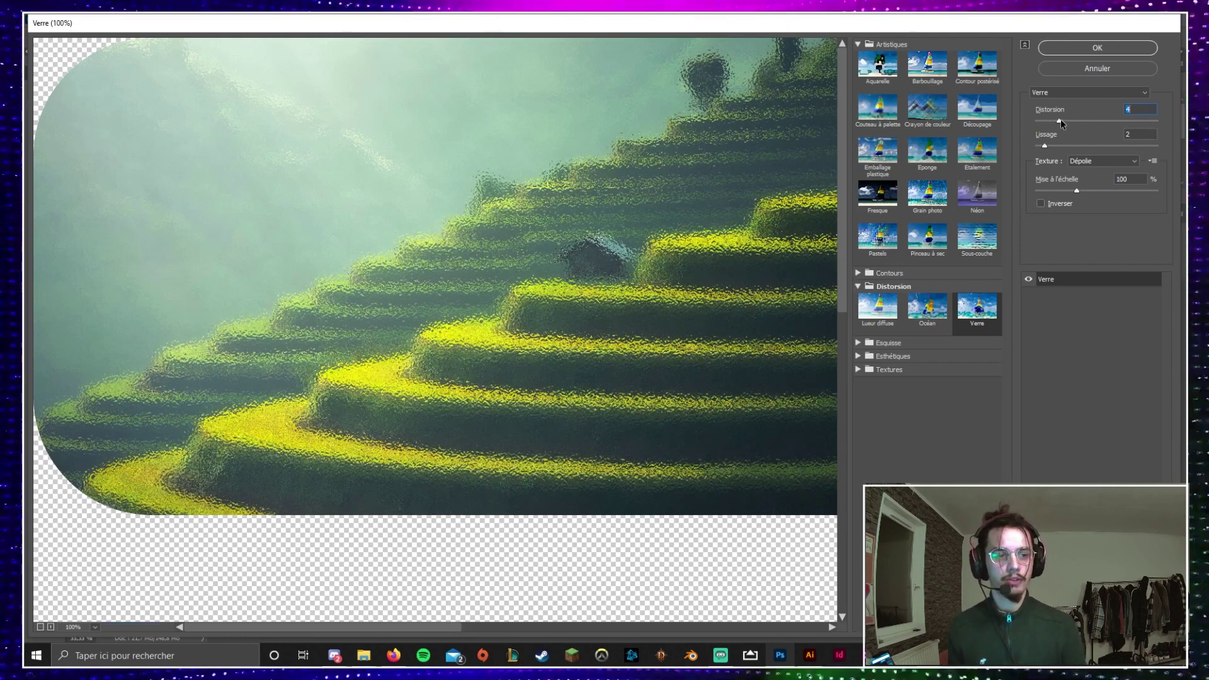
drag(1061, 120, 1069, 121)
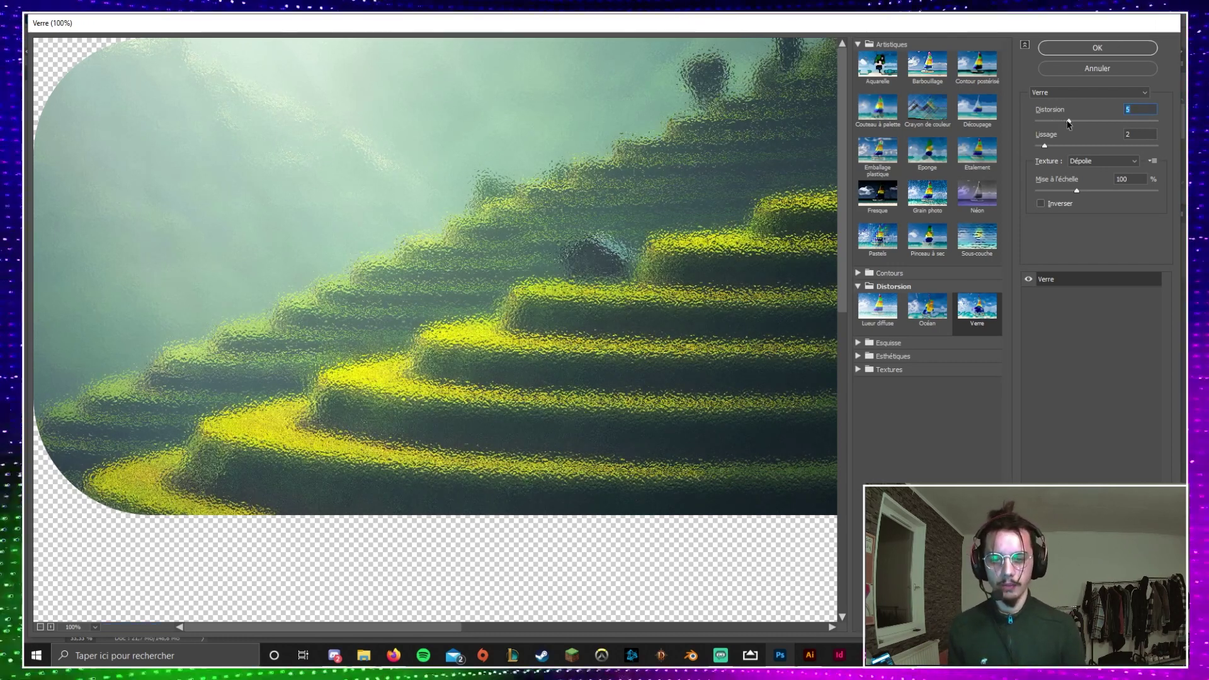
click(1084, 50)
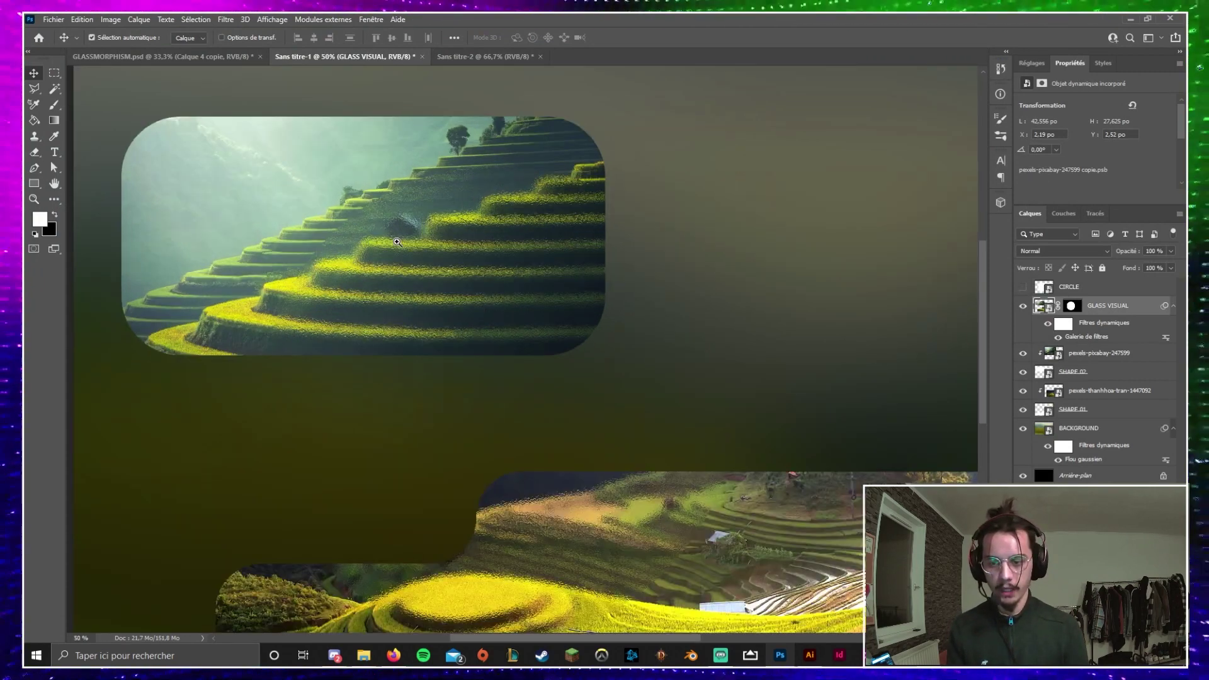
Inspect the glass distortion up close, then show the CIRCLE layer and make it active
click(397, 242)
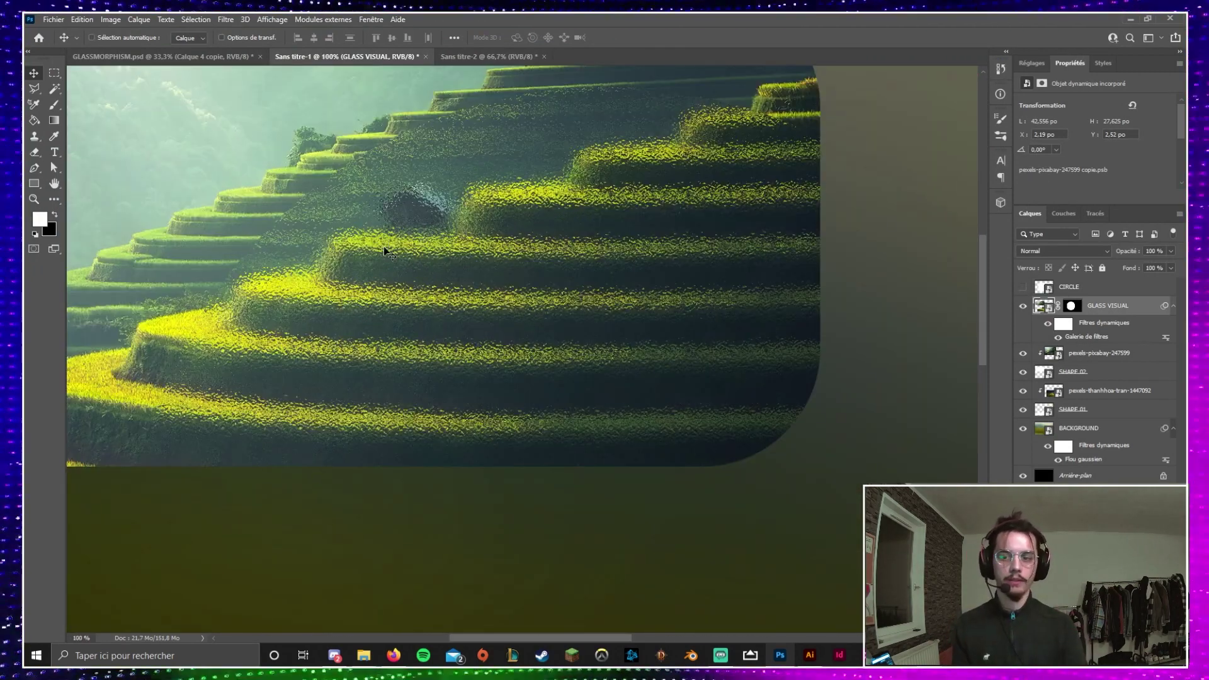
alt+click(459, 256)
click(1024, 288)
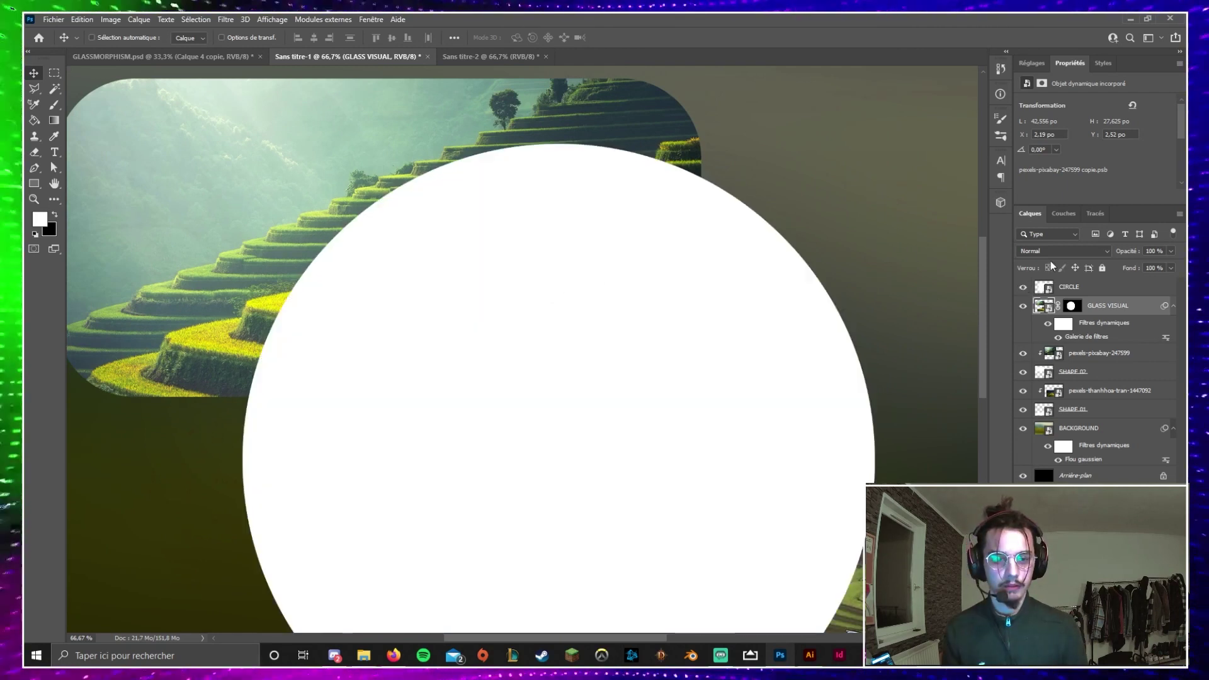
click(1088, 288)
key(ctrl+minus)
key(ctrl+minus)
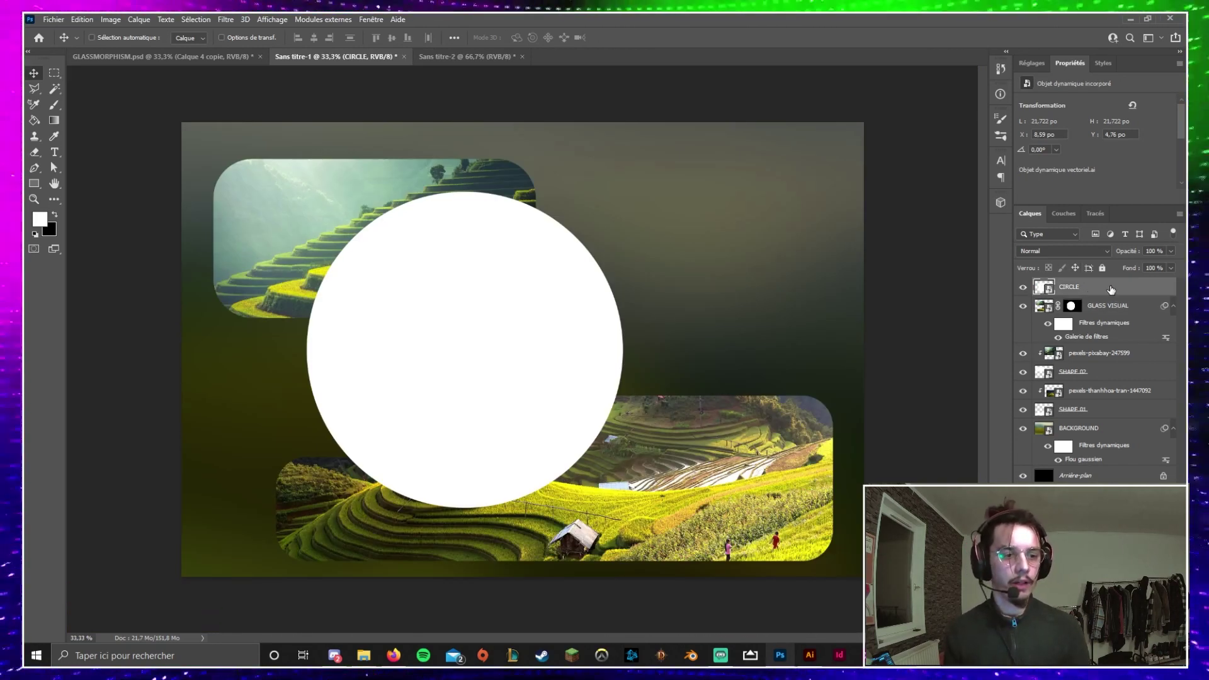
Add a white 6 px stroke effect to the CIRCLE layer
double_click(1089, 288)
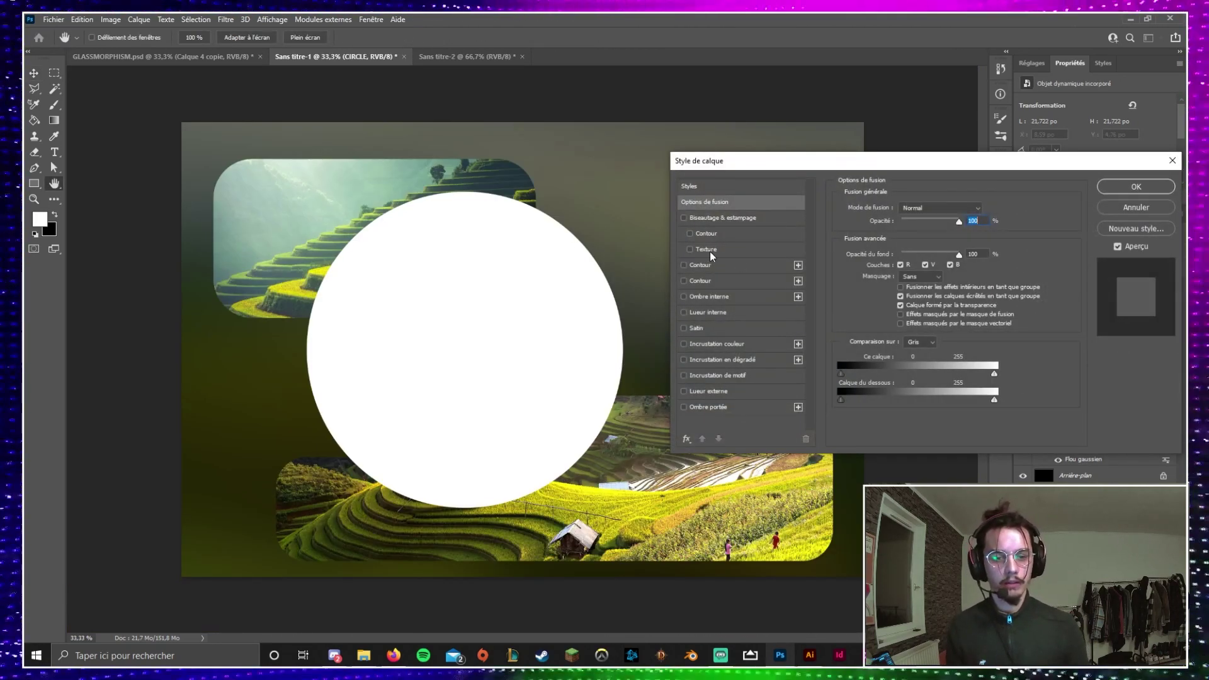
click(699, 265)
text(6)
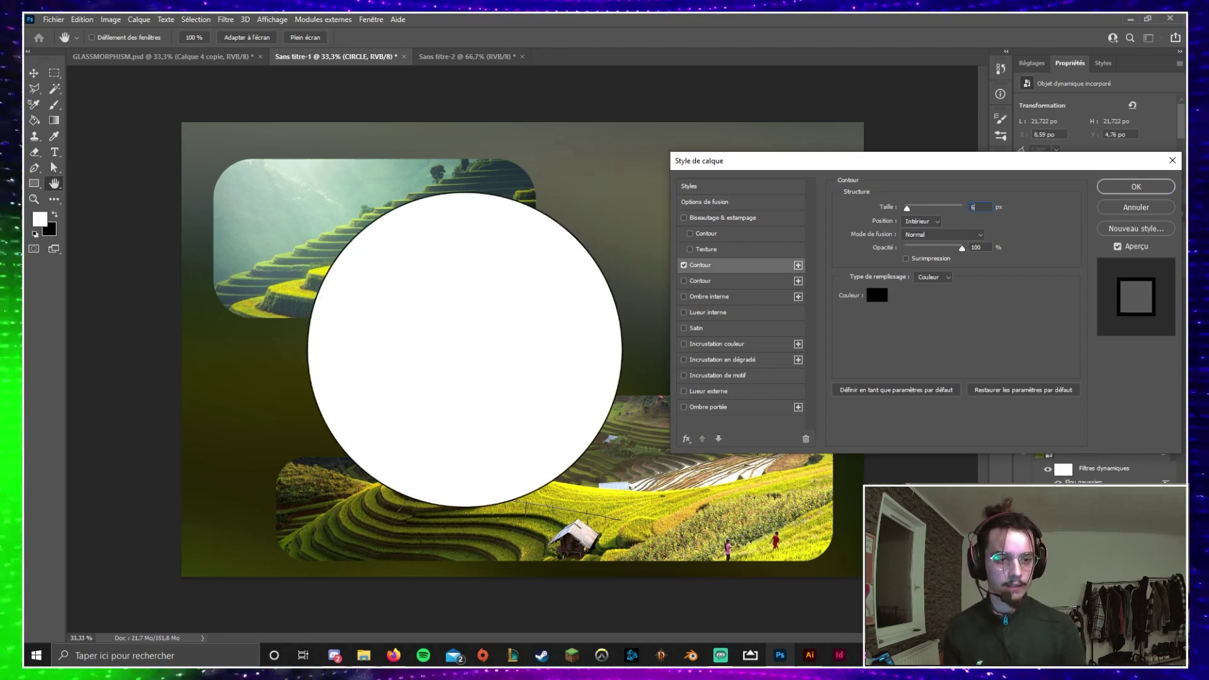
click(880, 294)
drag(699, 318, 656, 298)
key(Return)
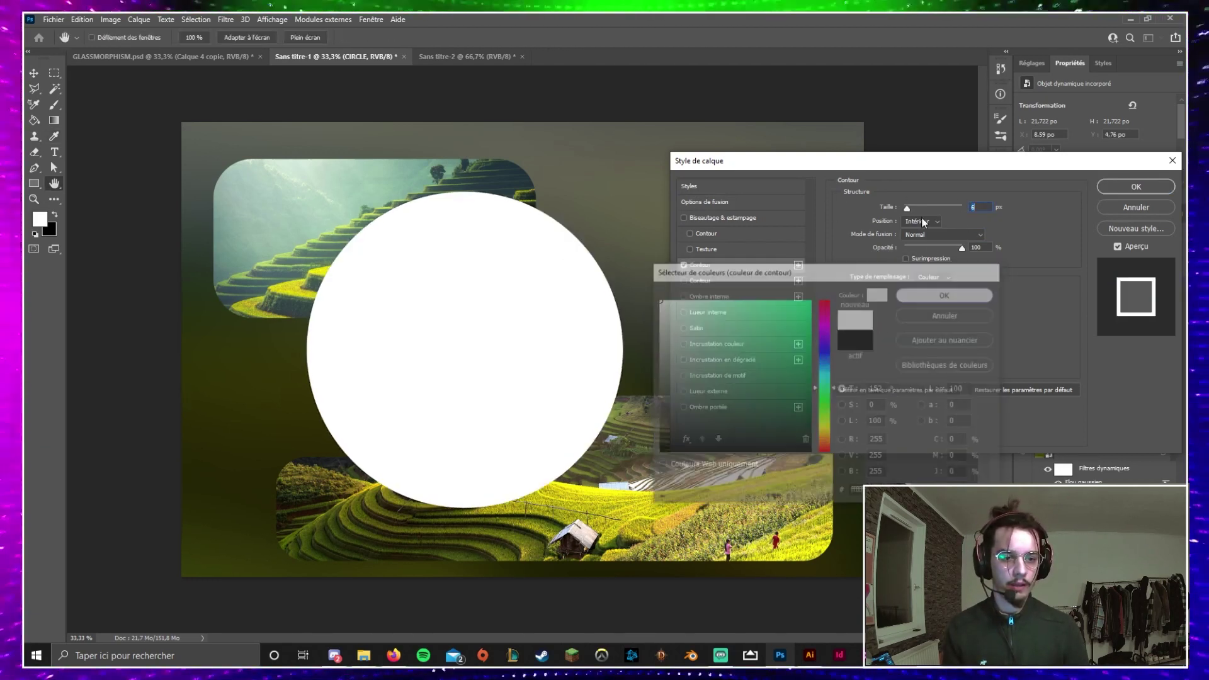
Place the circle's stroke outside its edge (Extérieur) and set the stroke opacity to 30%
click(920, 222)
click(921, 227)
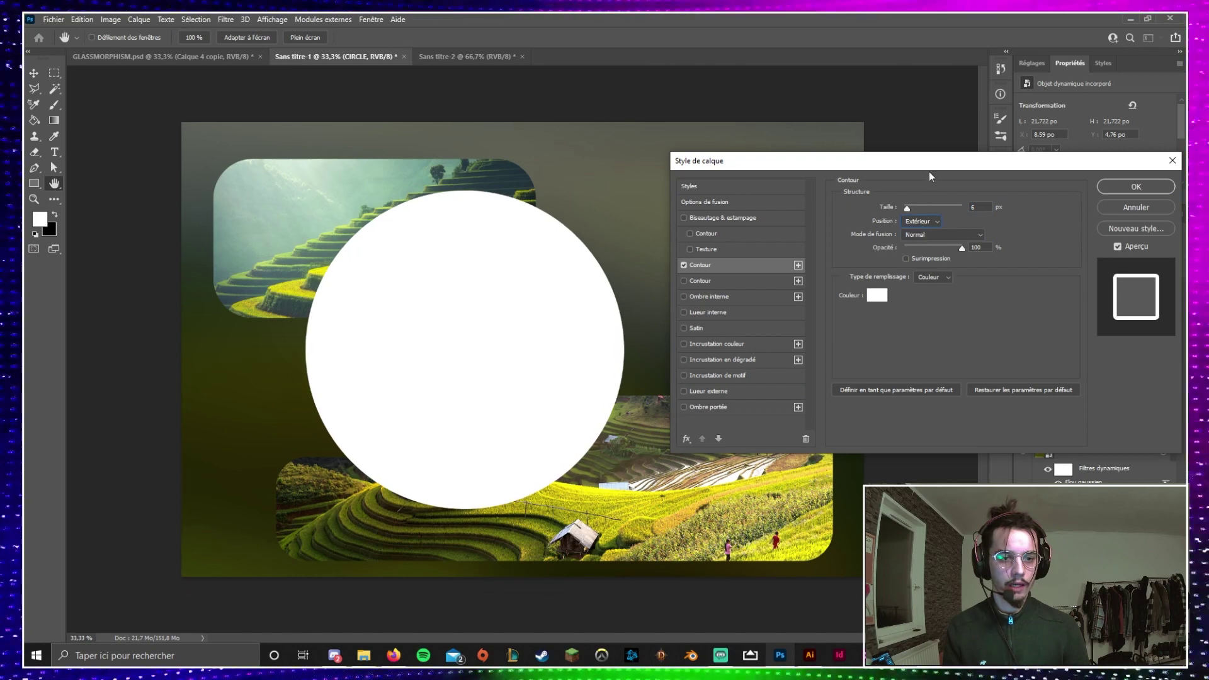
drag(934, 246, 921, 247)
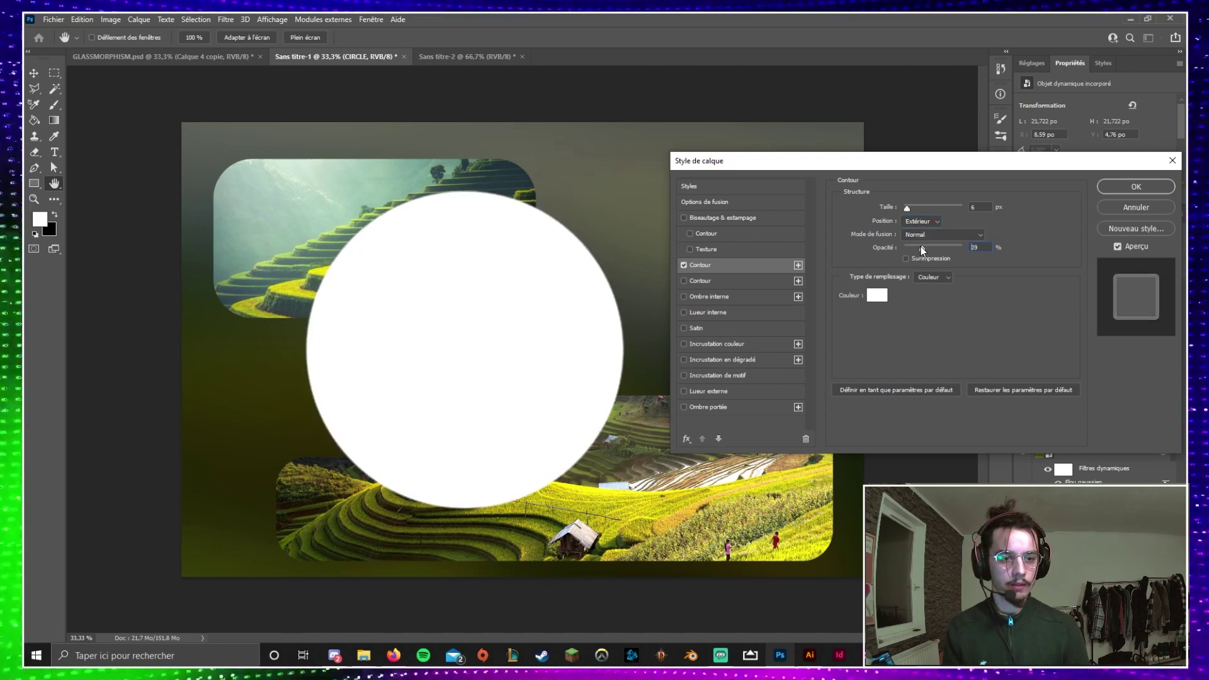
text(30)
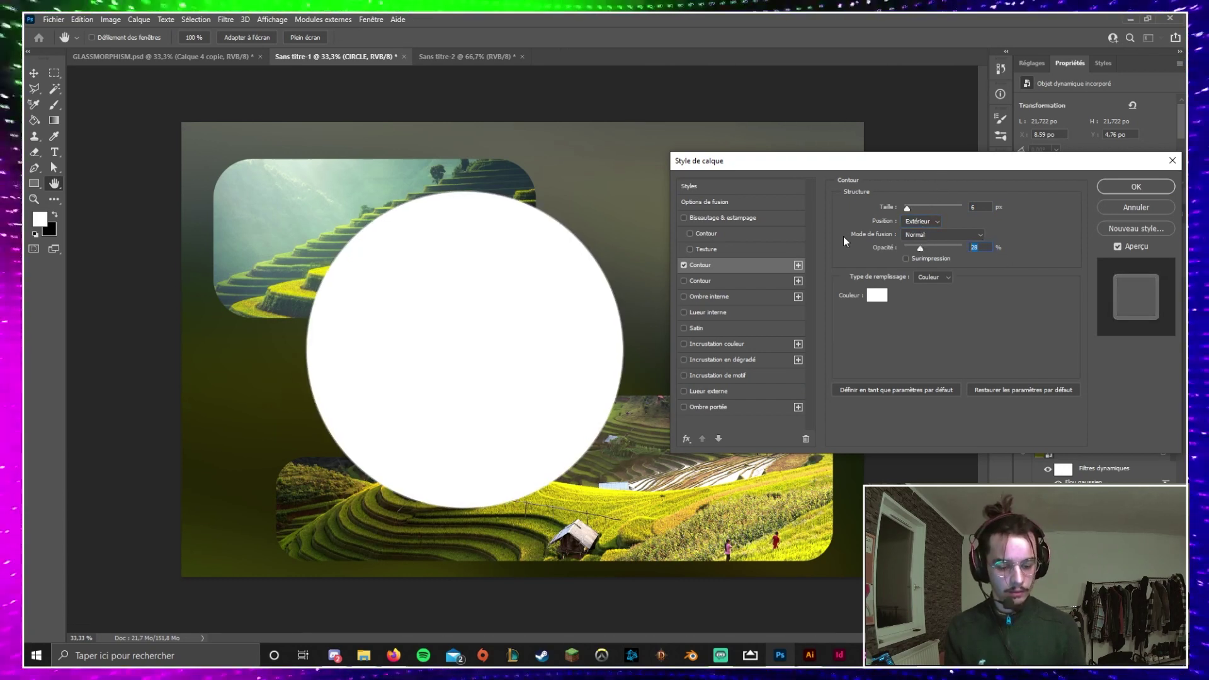
Add a black drop shadow to the CIRCLE layer with distance 0 px, size 81 px and increased opacity
click(693, 406)
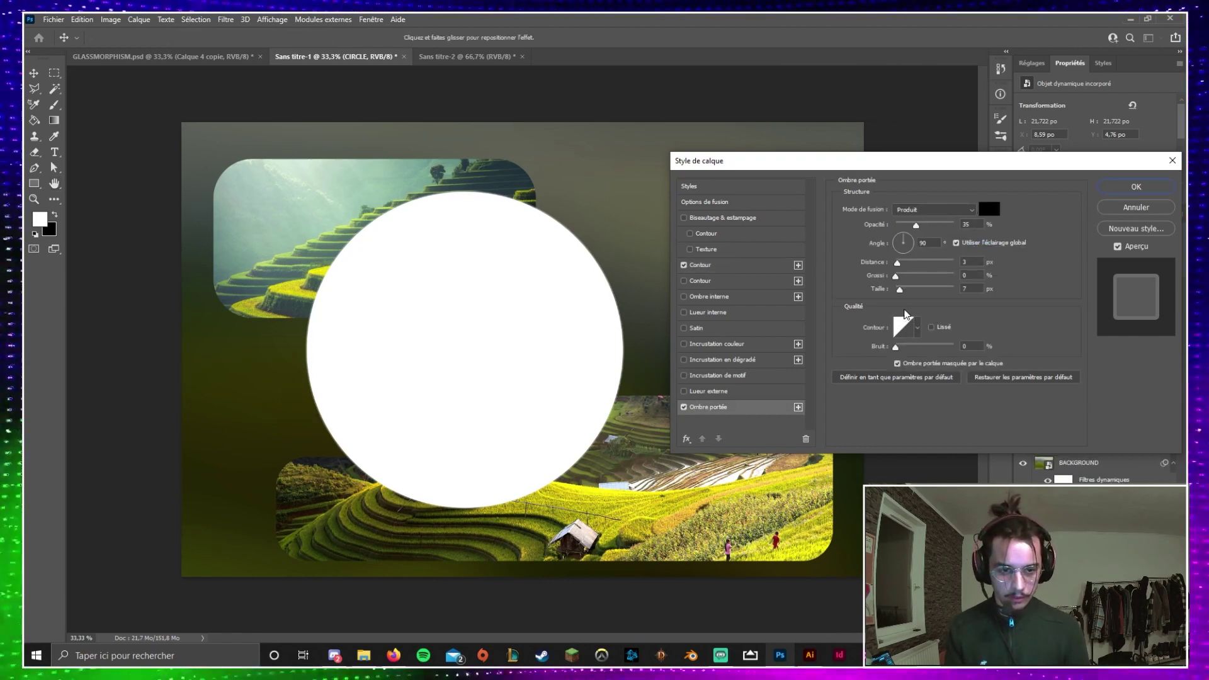
mouse_move(900, 290)
mouse_down()
mouse_move(892, 263)
mouse_move(922, 289)
mouse_up()
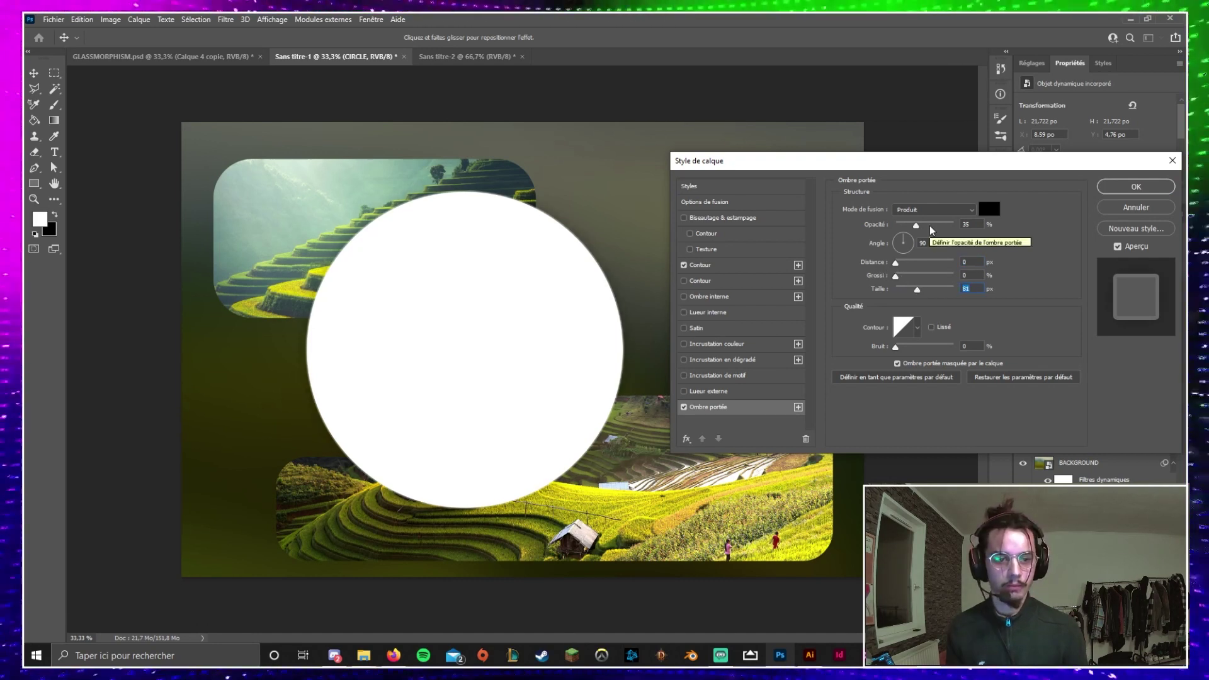
drag(932, 231, 933, 225)
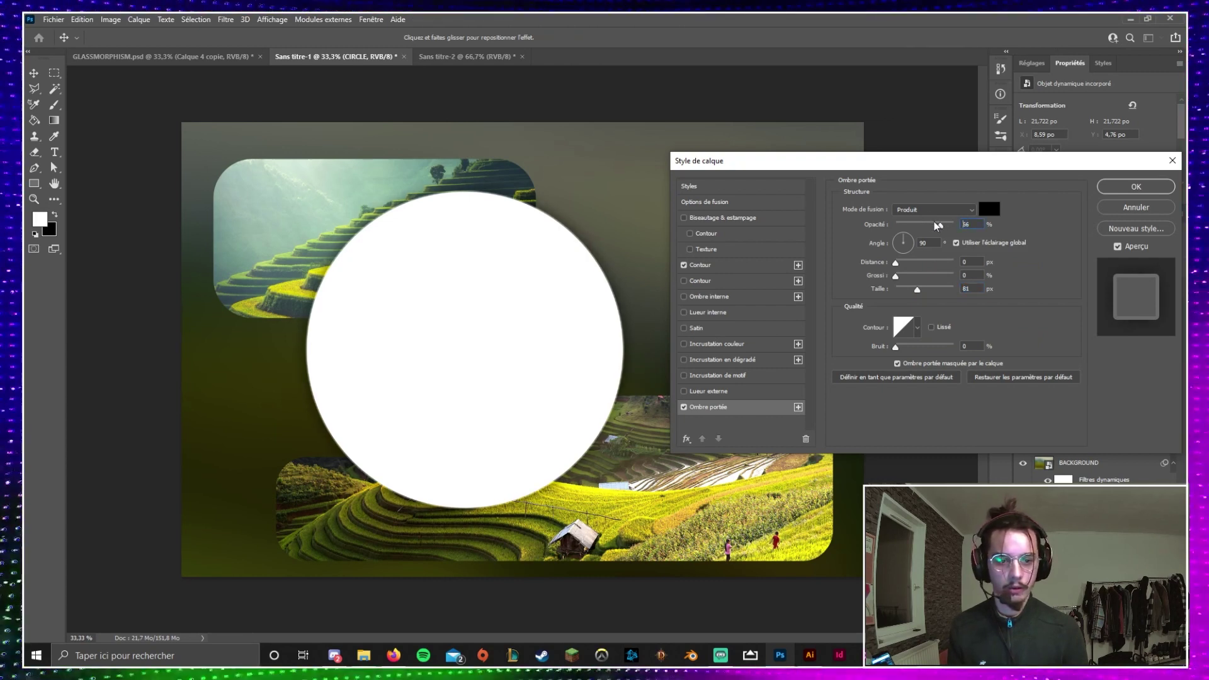
click(1127, 188)
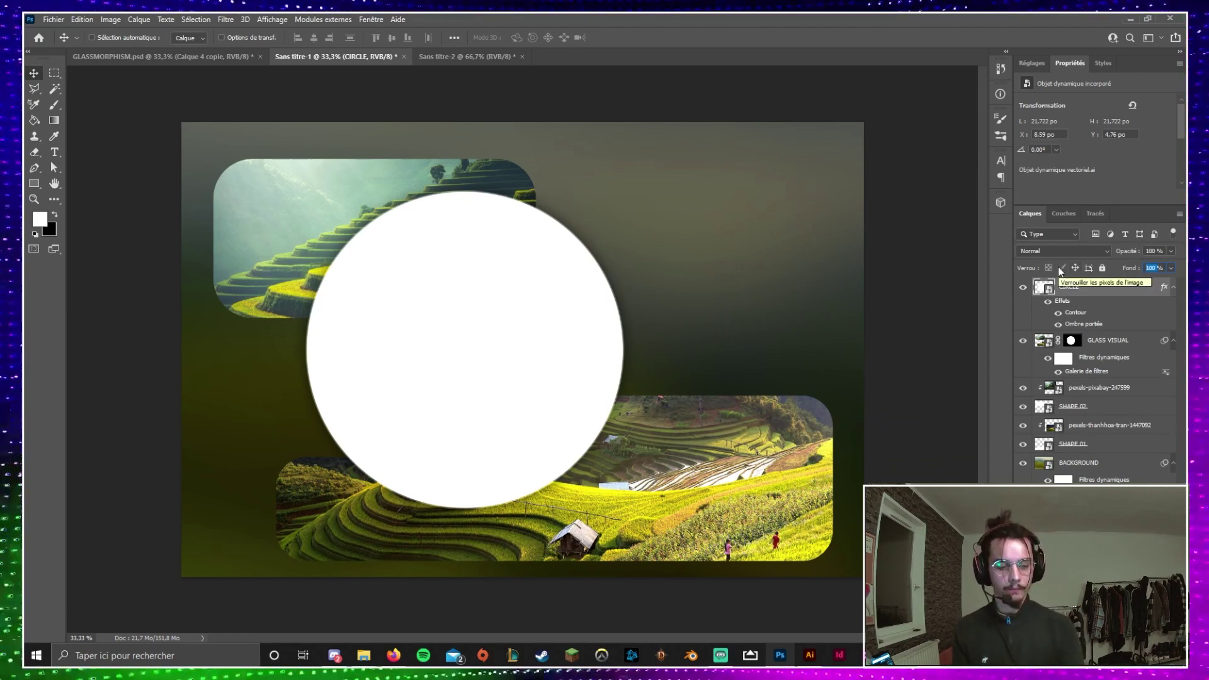
Lower the CIRCLE layer's fill to about 10% and the BACKGROUND layer's opacity to 22%
text(6)
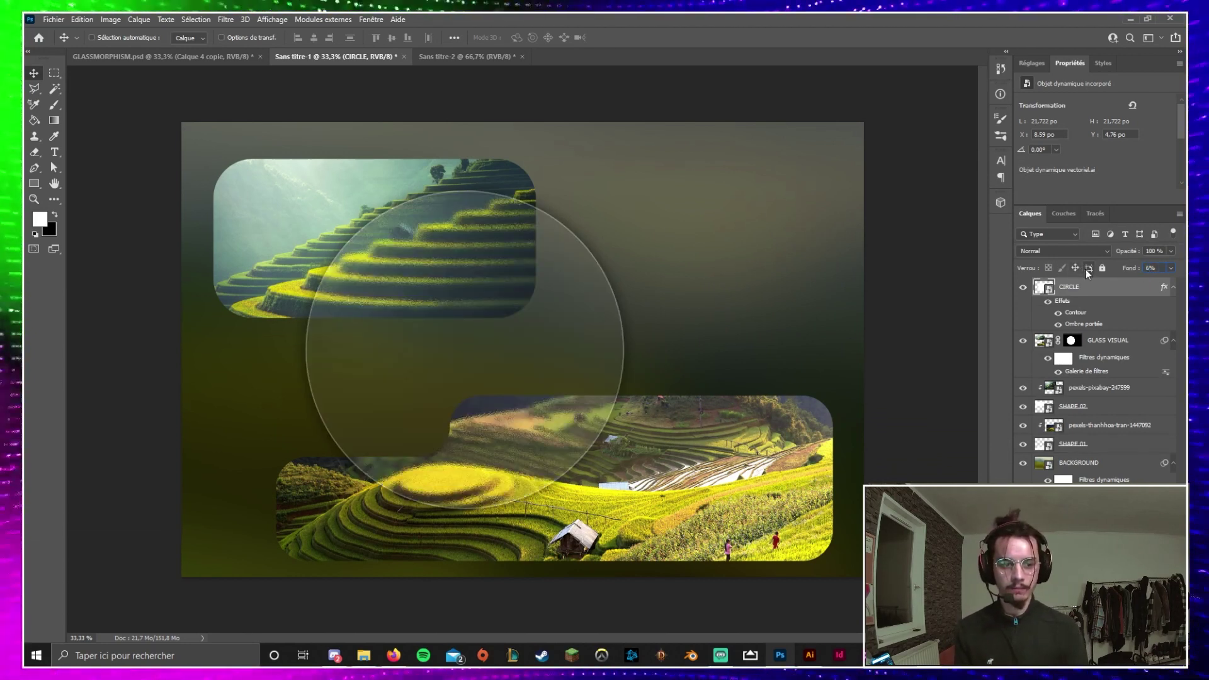
drag(1161, 268, 1116, 266)
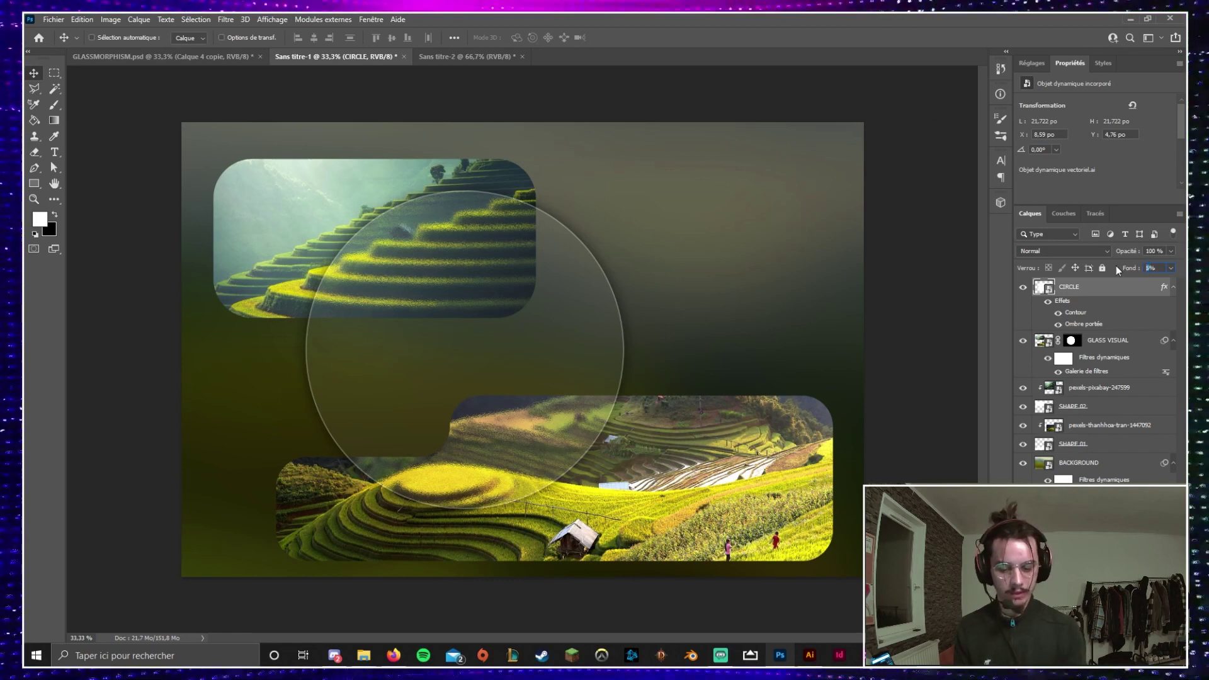
text(100)
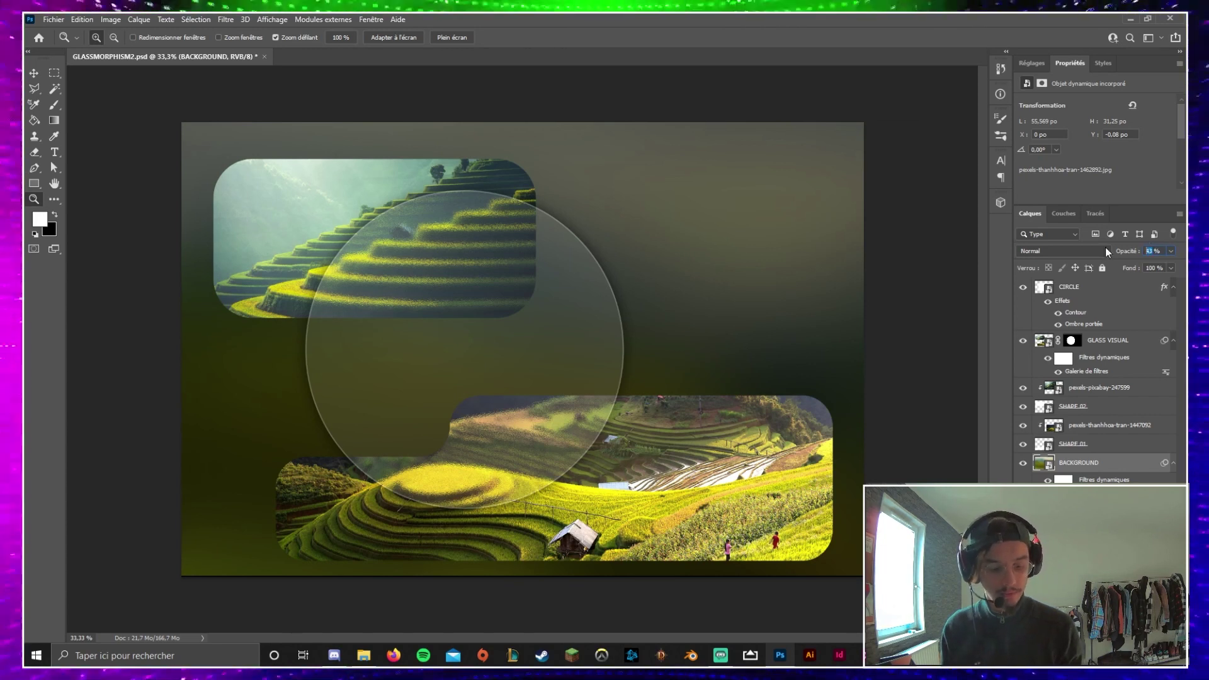
text(22)
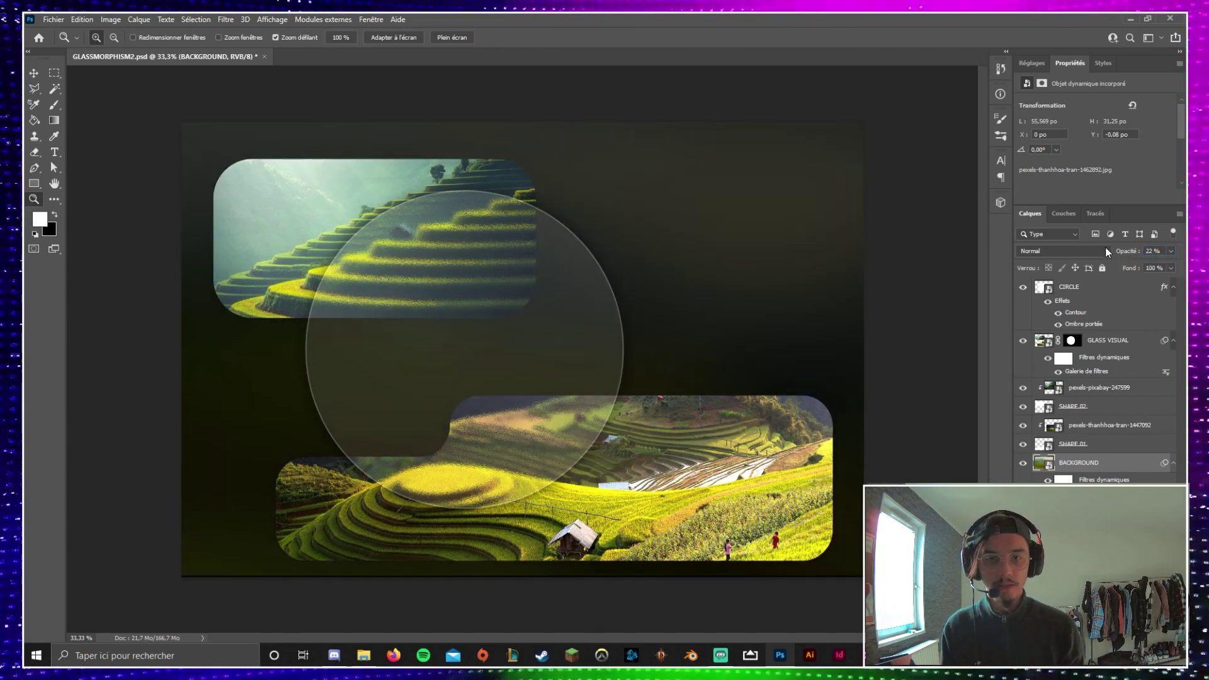
Give SHAPE 01 a drop shadow with 75% opacity, distance 0 px and size 46 px, and copy the effect to SHAPE 02
click(1132, 446)
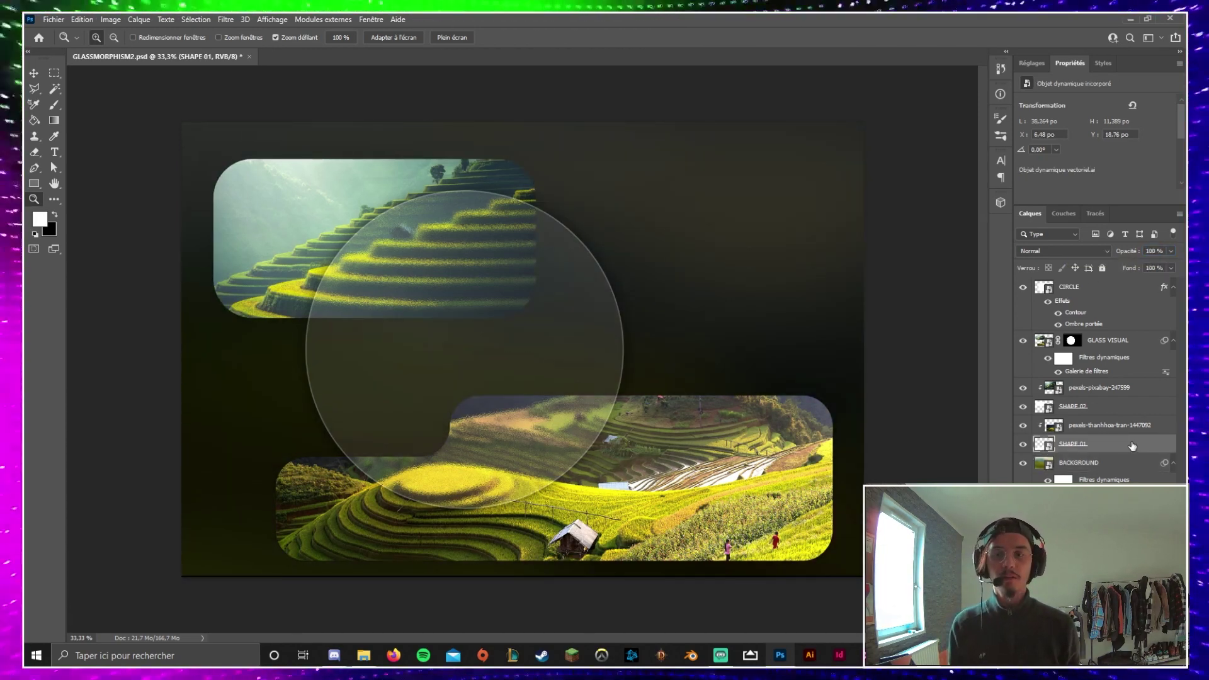
right_click(1128, 452)
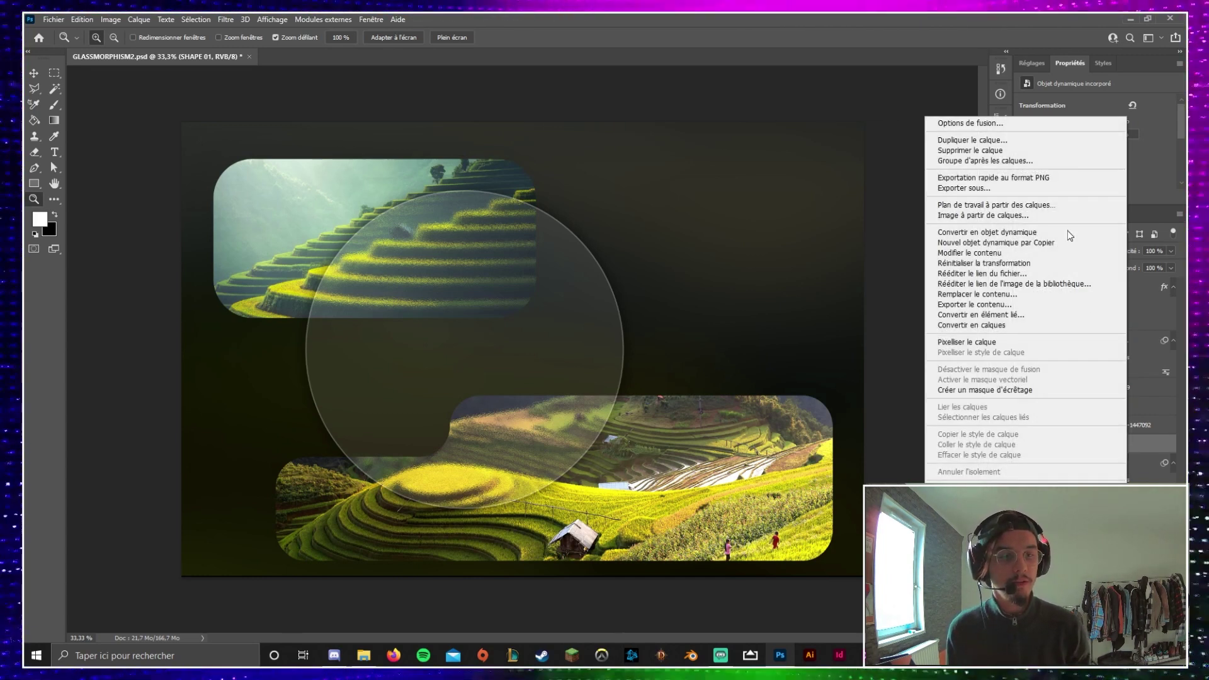
key(Escape)
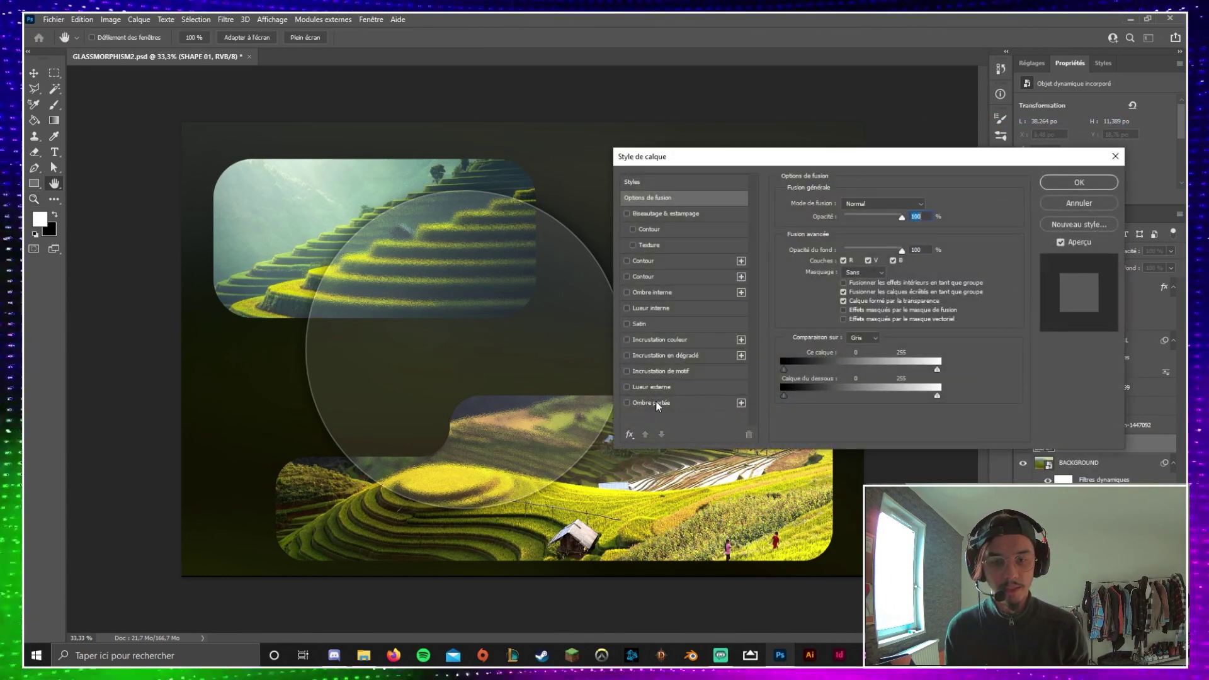
click(656, 403)
drag(879, 223, 883, 222)
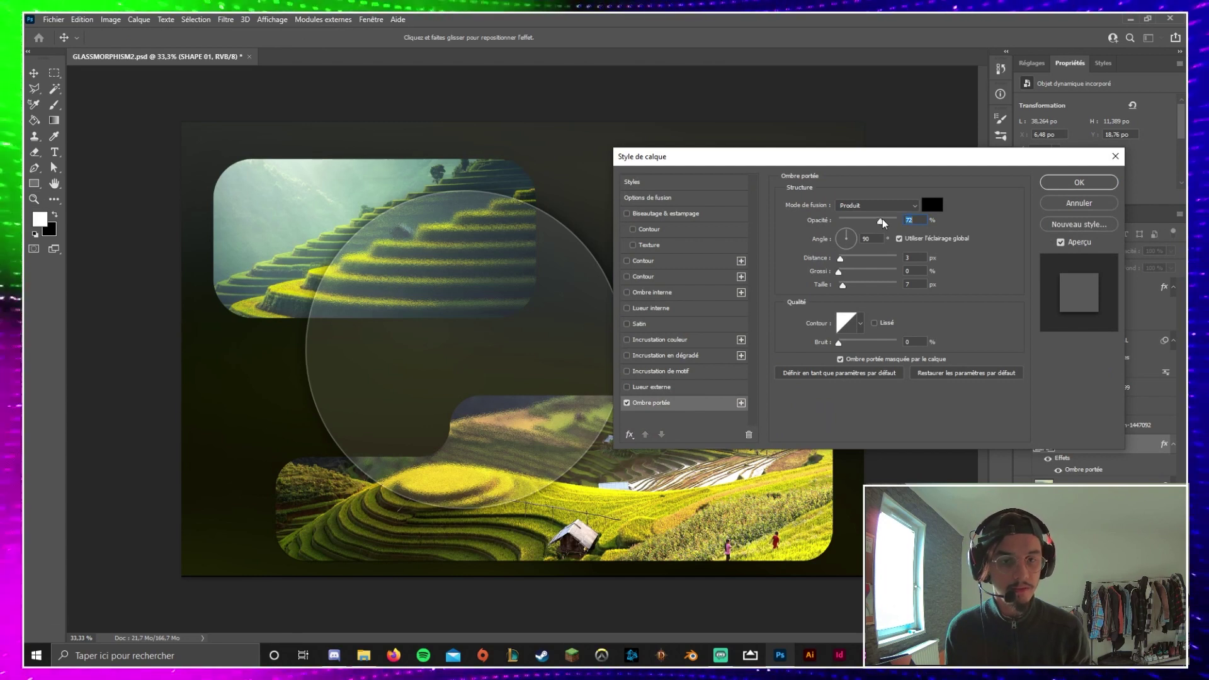
drag(841, 261, 853, 287)
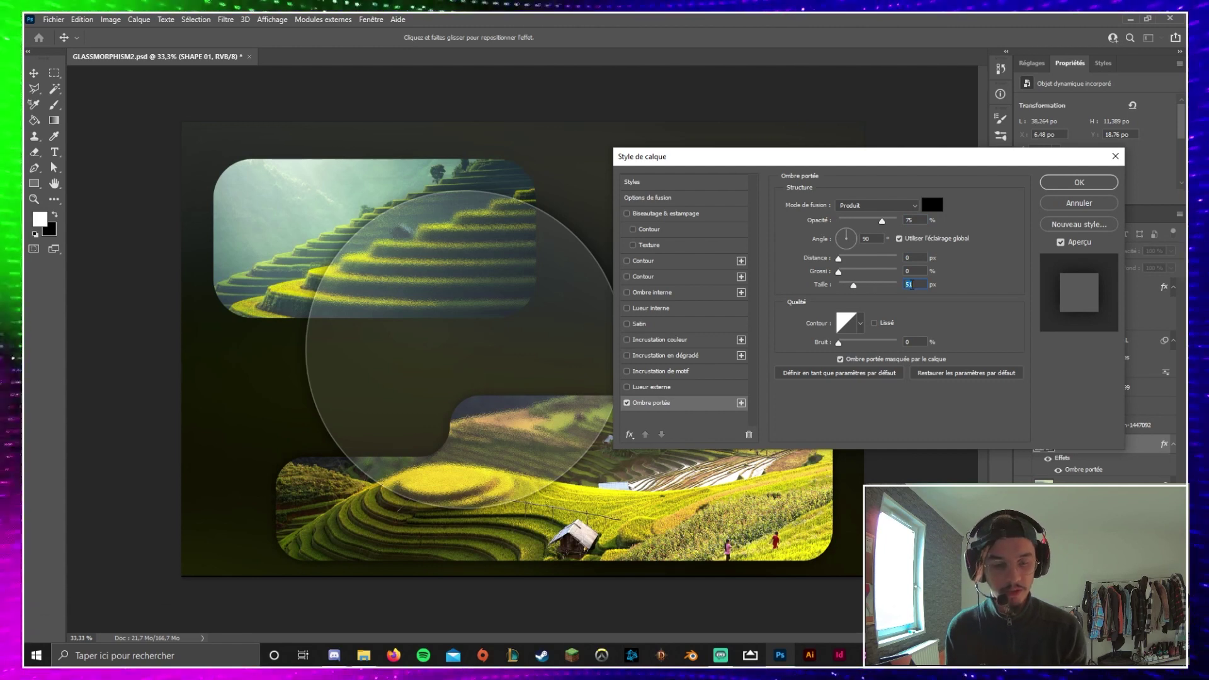
text(46)
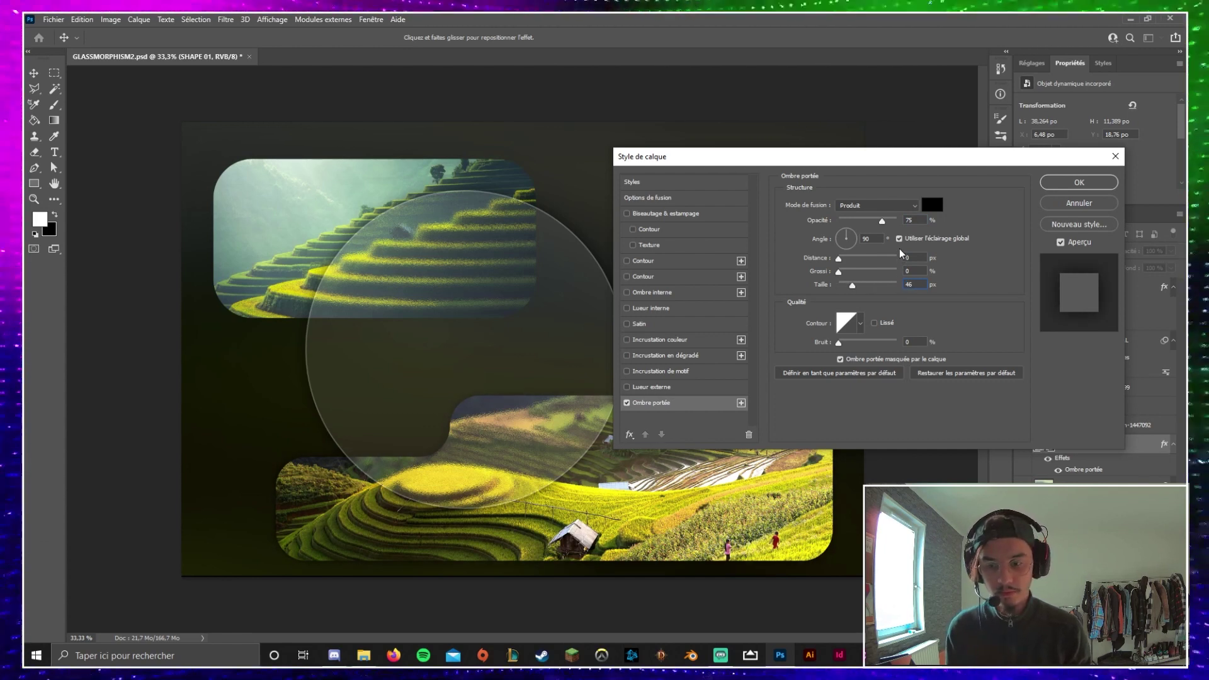
click(1079, 182)
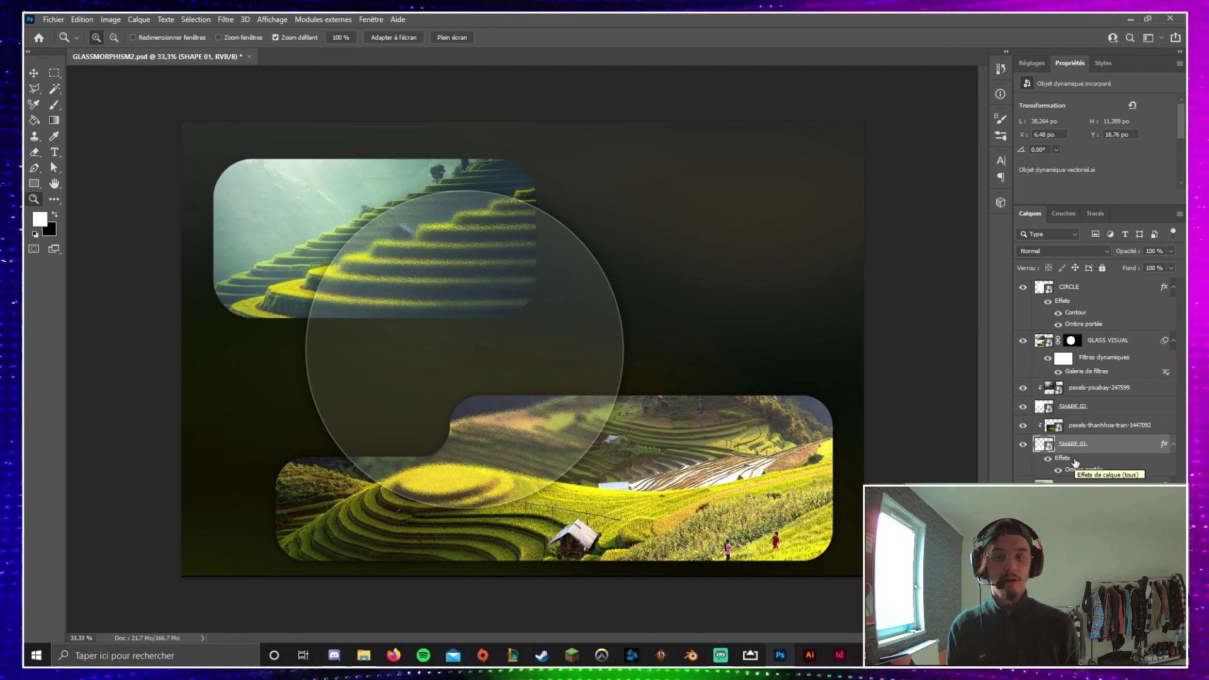
drag(1075, 462, 1078, 406)
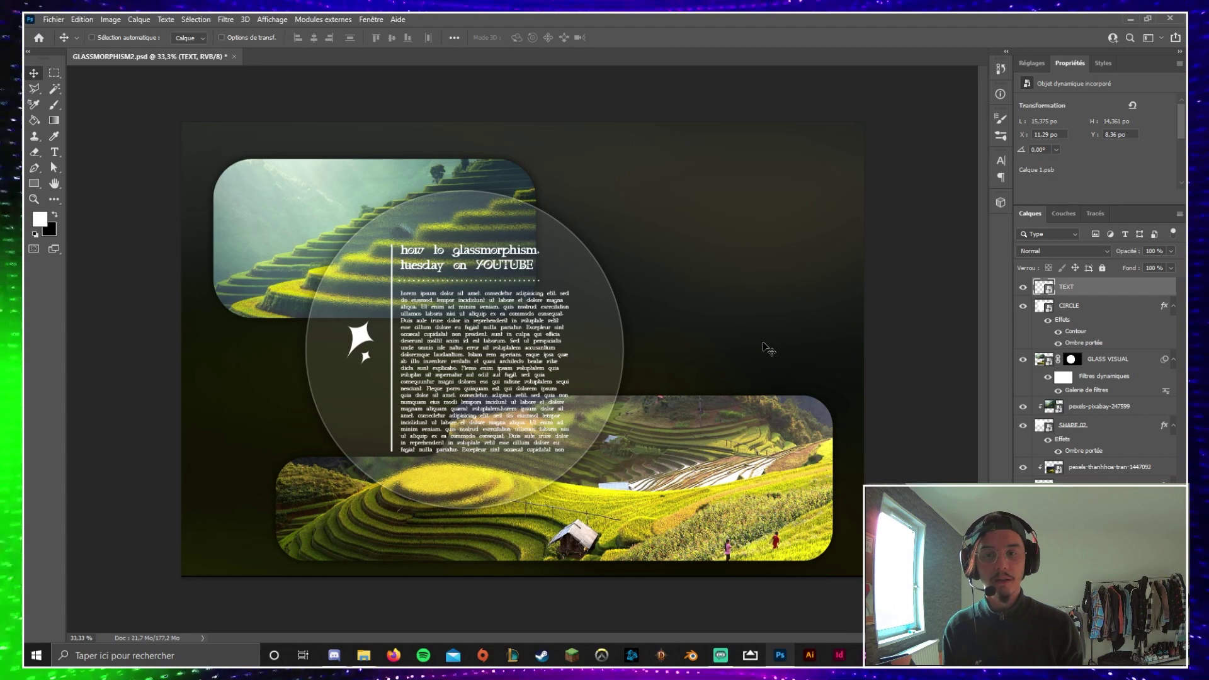
Set the TEXT layer's blend mode to Incrustation and duplicate the layer to strengthen the text
click(1068, 251)
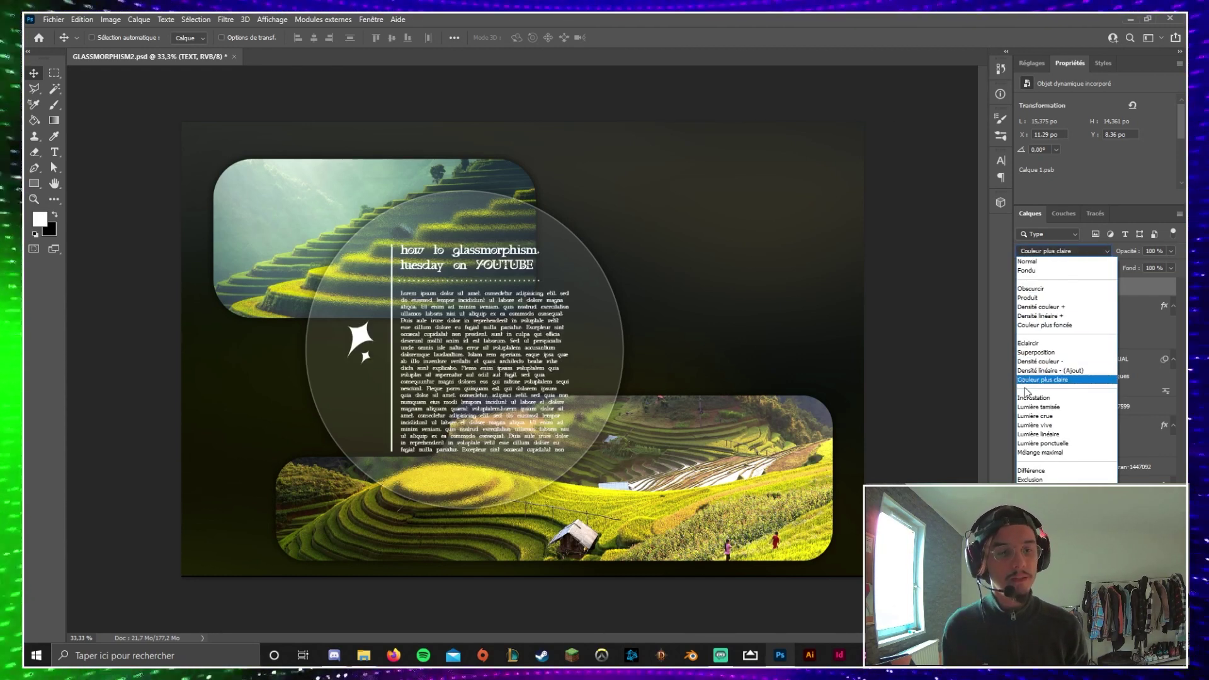
click(1028, 397)
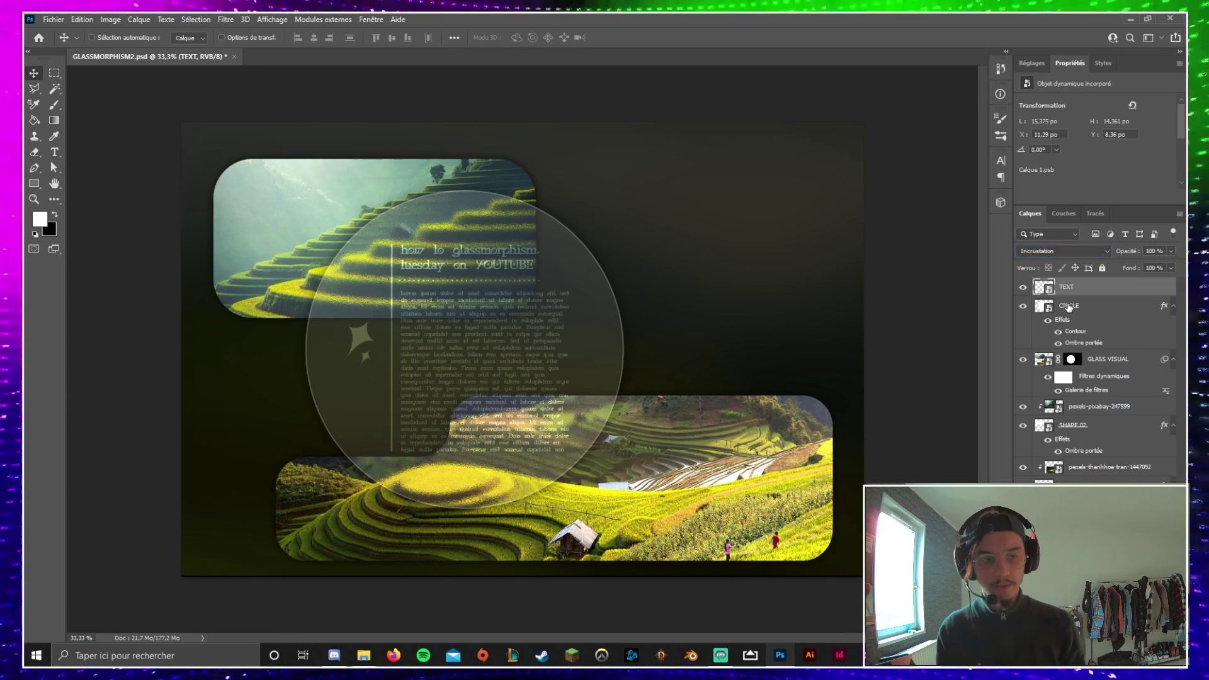
key(ctrl+j)
scroll(442, 284, up, 1)
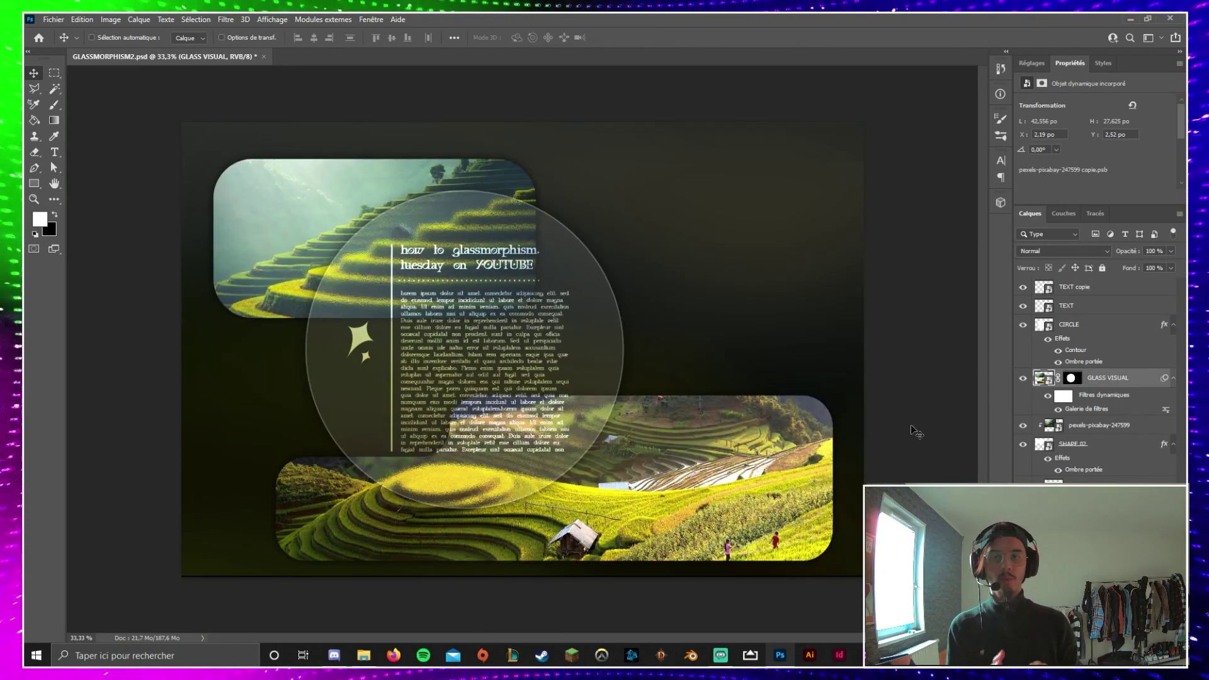
Try the artistic Barbouillage and Découpage filters on GLASS VISUAL's filter gallery effect, and apply Etalement in place of Verre
double_click(1075, 414)
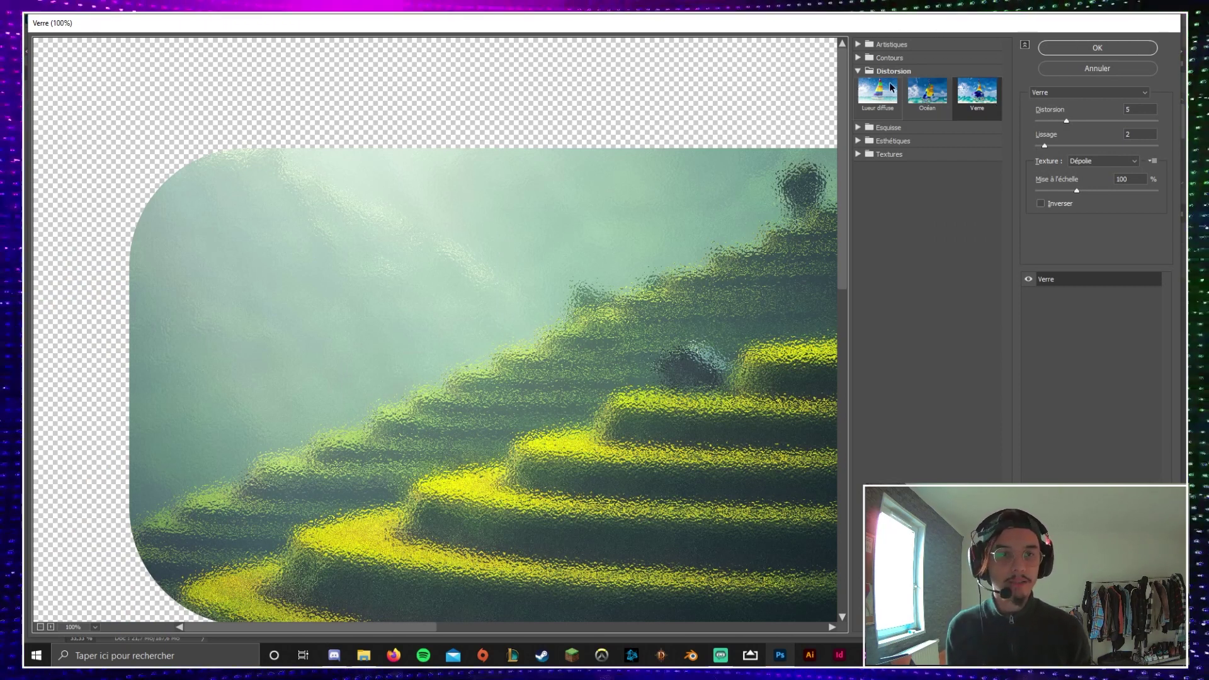
click(858, 45)
click(983, 77)
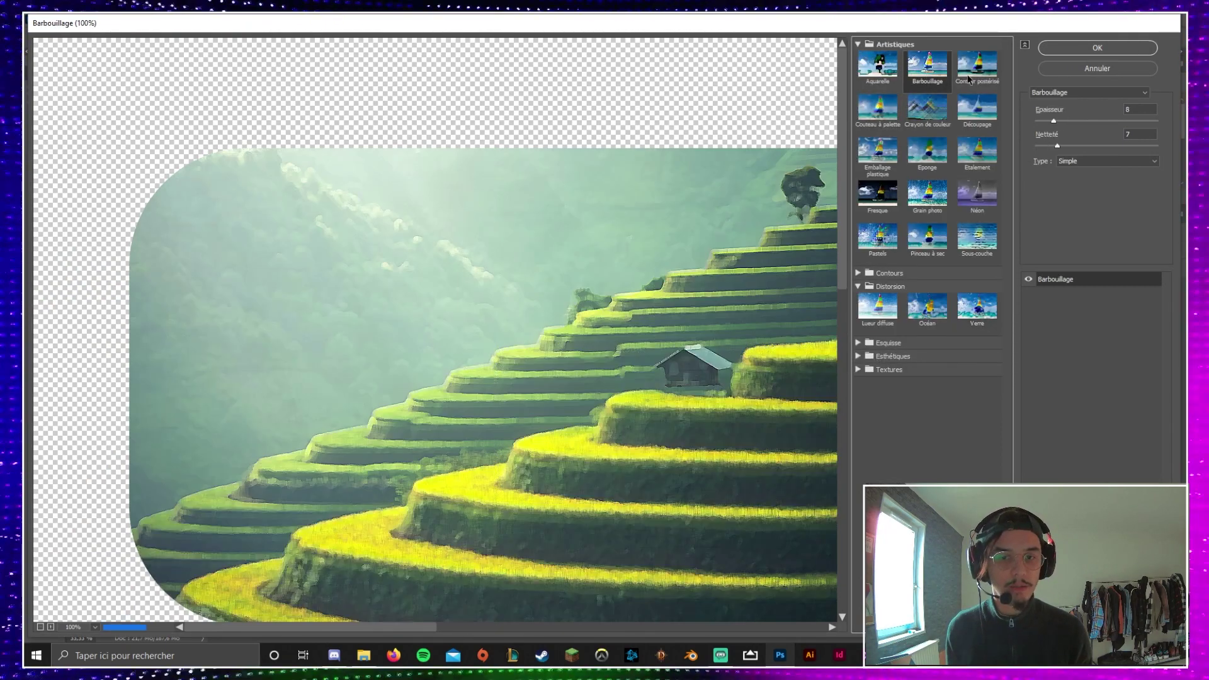
click(977, 107)
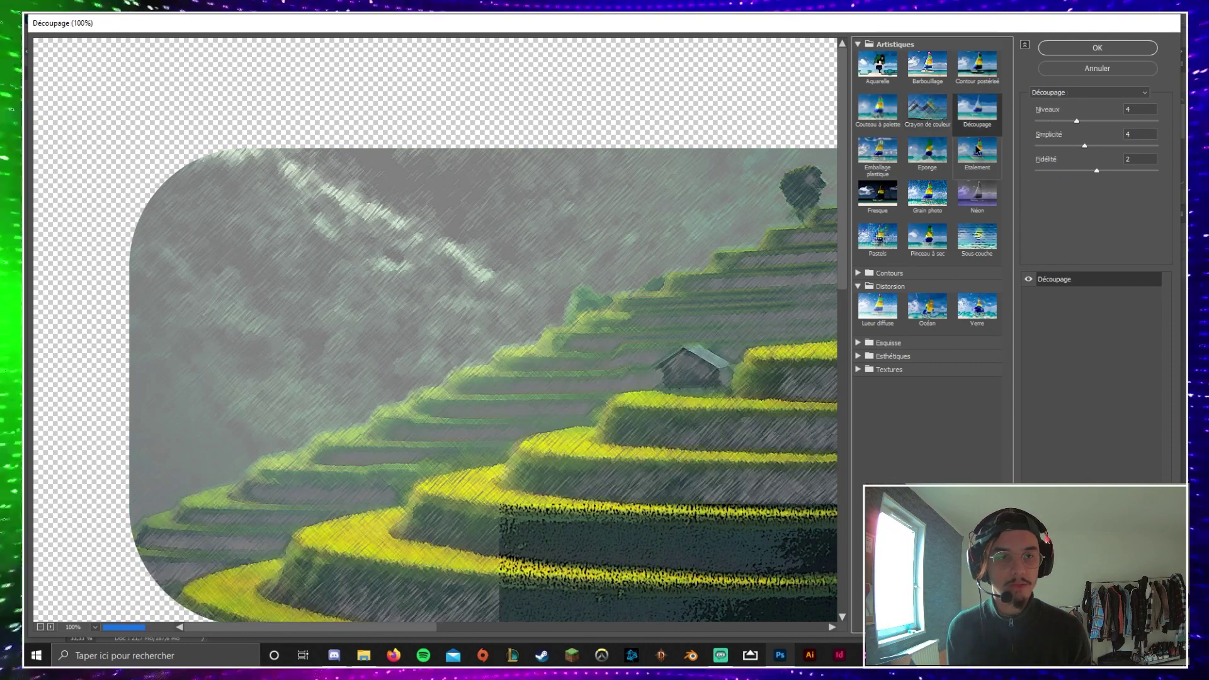
click(975, 146)
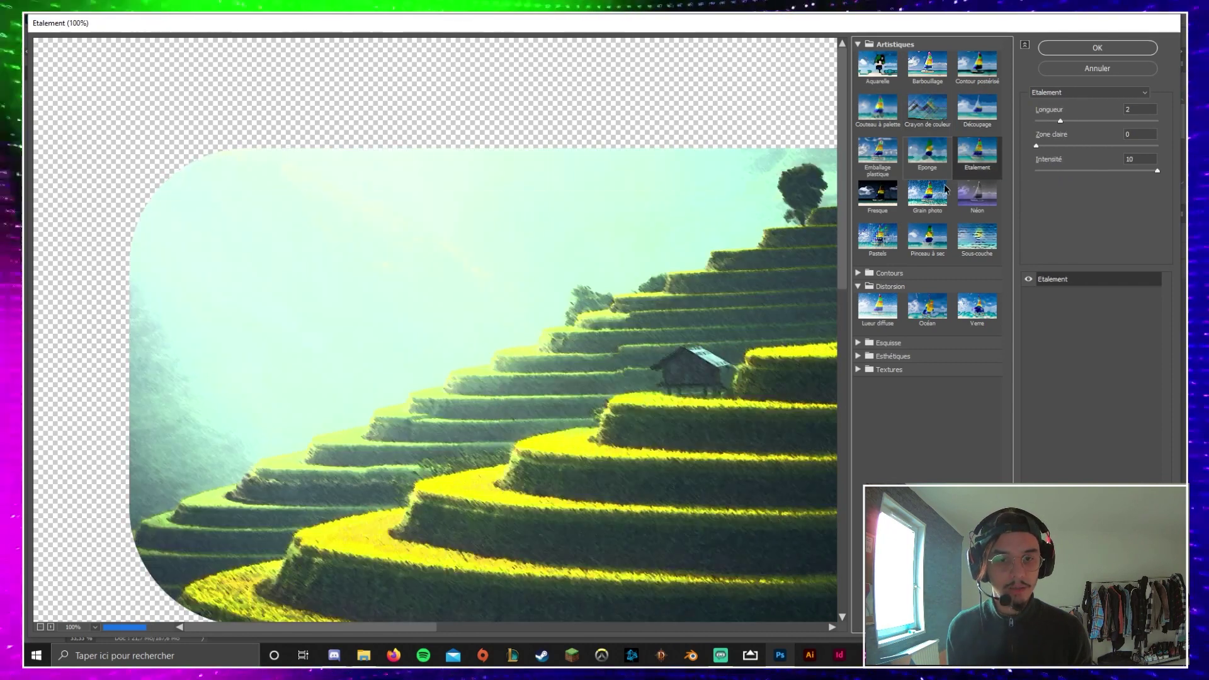
click(1070, 49)
scroll(421, 269, up, 2)
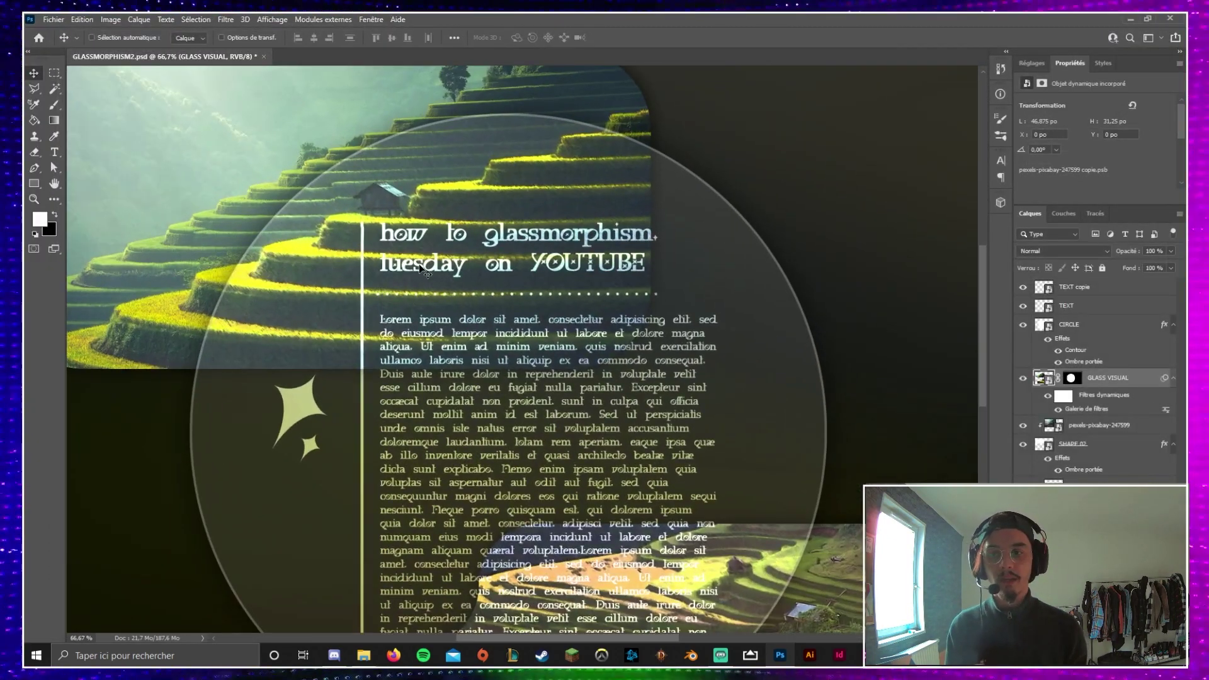
scroll(420, 269, down, 2)
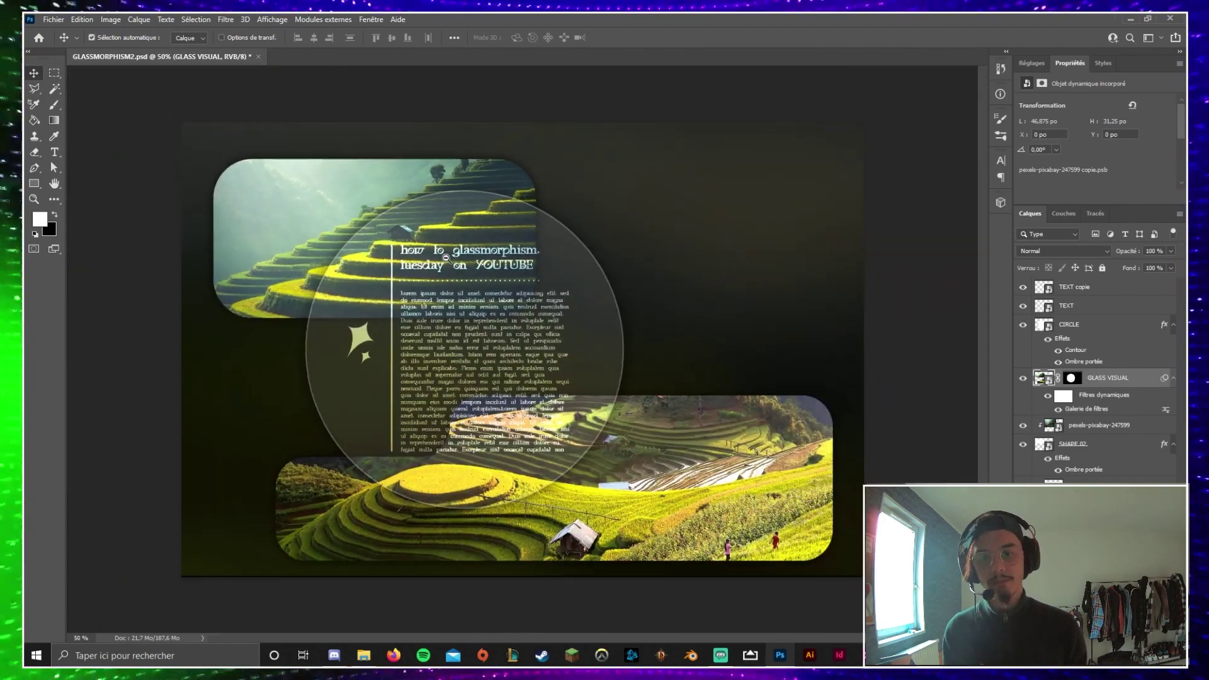